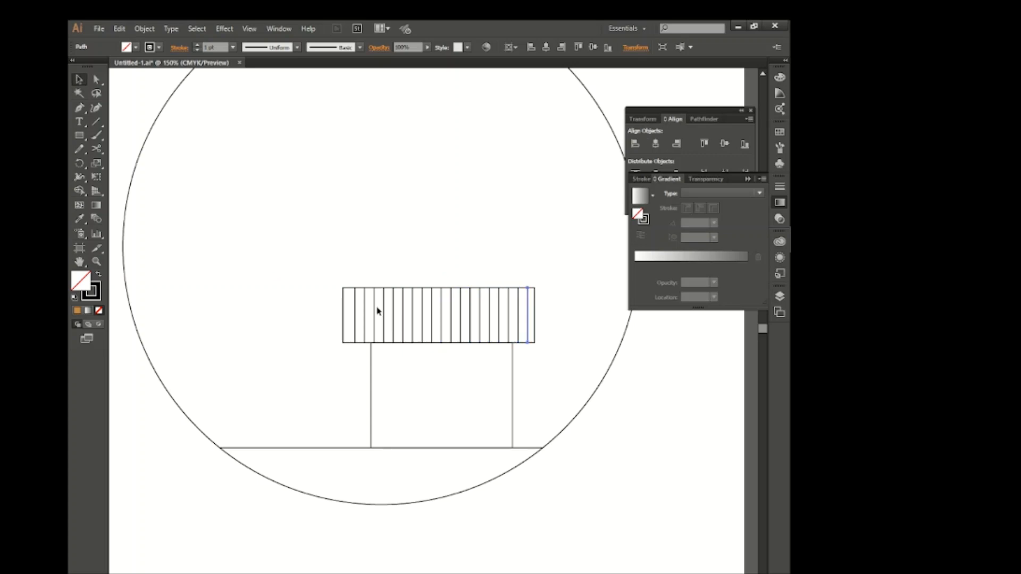
Shift the vertical lines inside the small roof rectangle slightly to the left so they fill it evenly.
{"action": "left_click", "coordinate": [533, 324]}
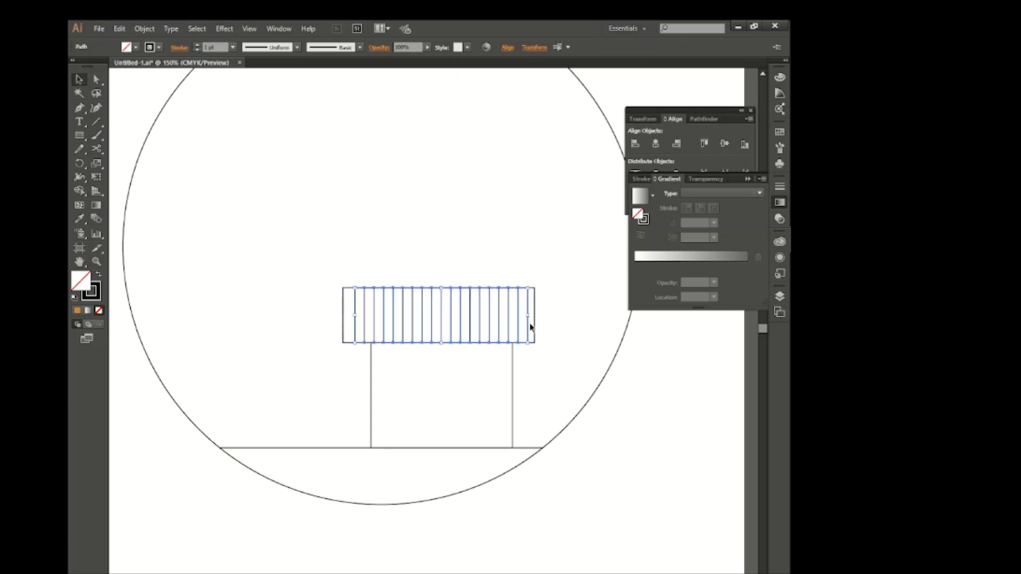
{"action": "key", "text": "Left"}
{"action": "key", "text": "Left"}
{"action": "key", "text": "Left"}
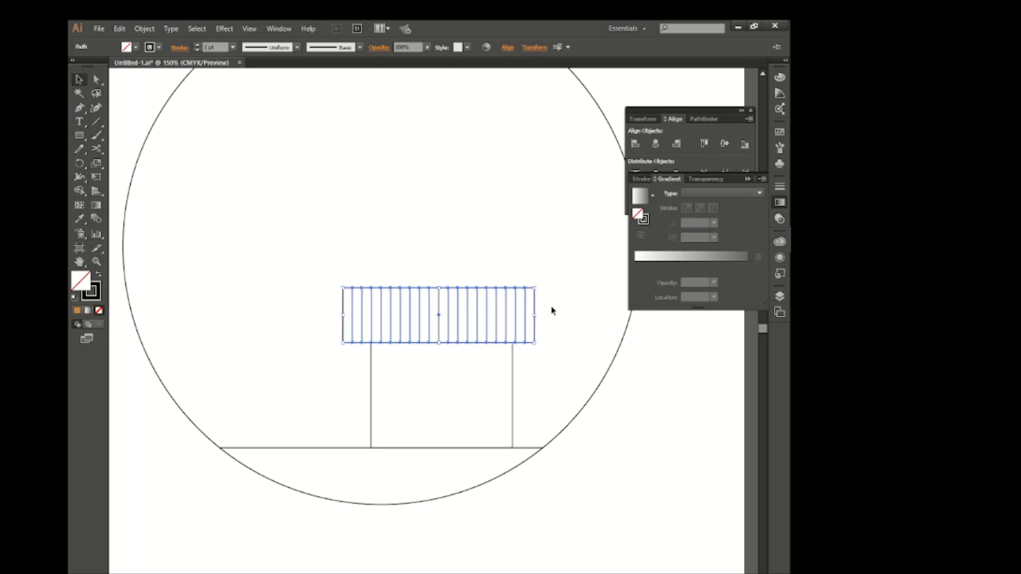
Group the small roof rectangle with its lines and narrow its upper edge symmetrically into a trapezoid using Perspective Distort.
{"action": "key", "text": "ctrl+g"}
{"action": "left_click", "coordinate": [97, 175]}
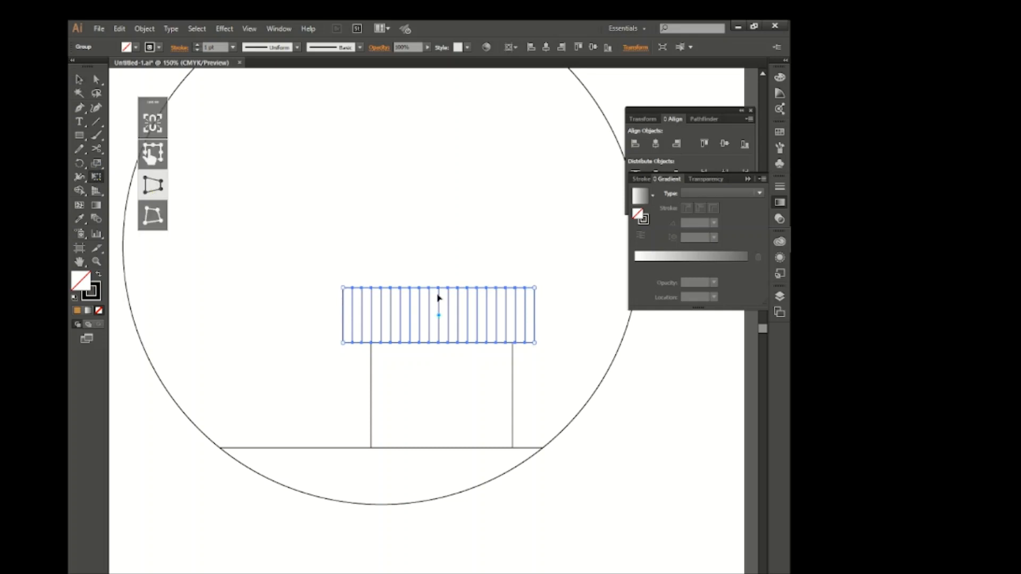
{"action": "left_click_drag", "start_coordinate": [535, 288], "coordinate": [496, 288]}
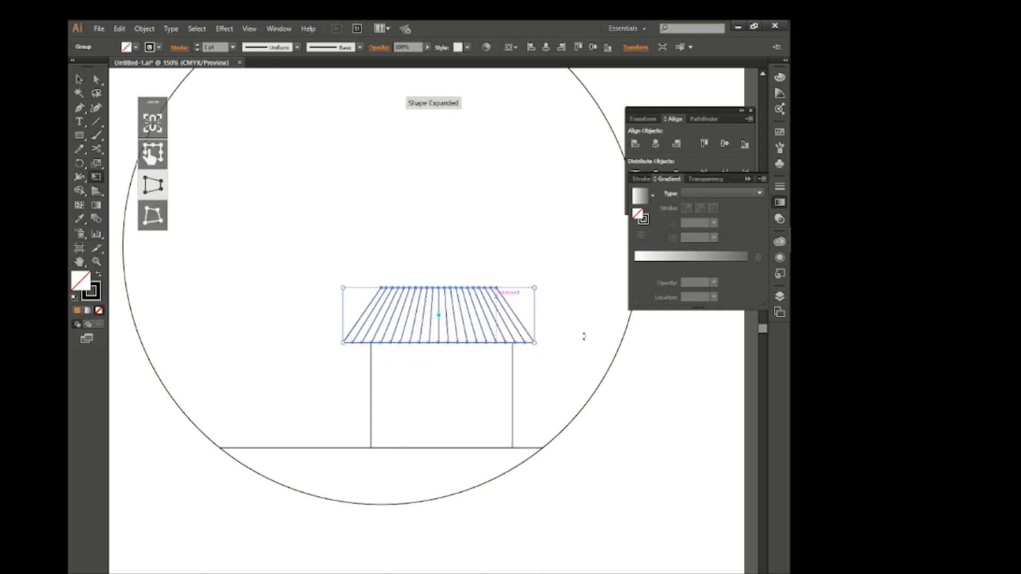
{"action": "key", "text": "v"}
{"action": "left_click", "coordinate": [277, 235]}
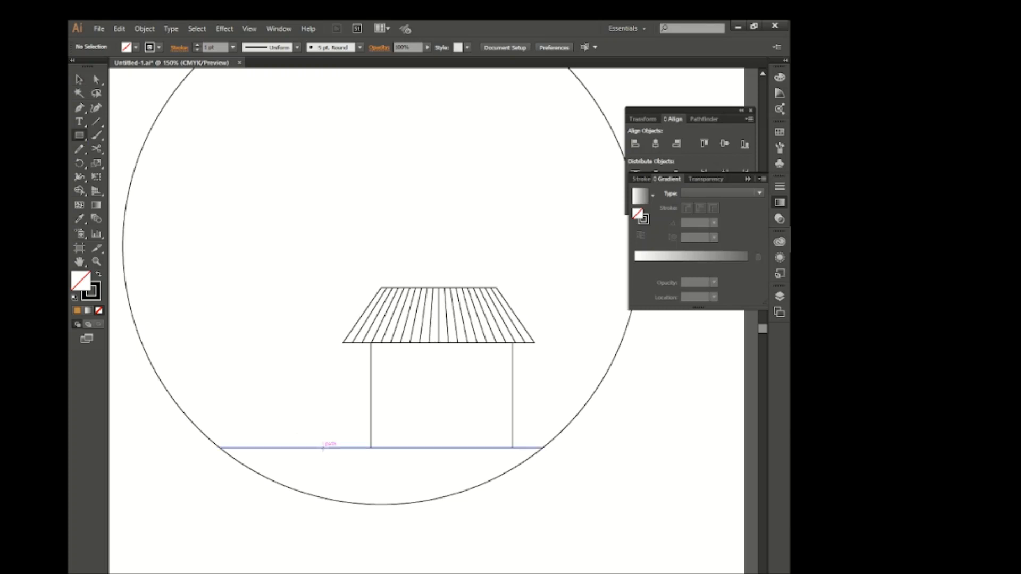
Draw a large wall rectangle around the small house from the ground line, and a wider roof rectangle on top of it.
{"action": "mouse_move", "coordinate": [323, 447]}
{"action": "left_mouse_down"}
{"action": "mouse_move", "coordinate": [451, 289]}
{"action": "mouse_move", "coordinate": [554, 275]}
{"action": "mouse_move", "coordinate": [567, 216]}
{"action": "left_mouse_up"}
{"action": "scroll", "coordinate": [507, 331], "scroll_direction": "up", "scroll_amount": 3}
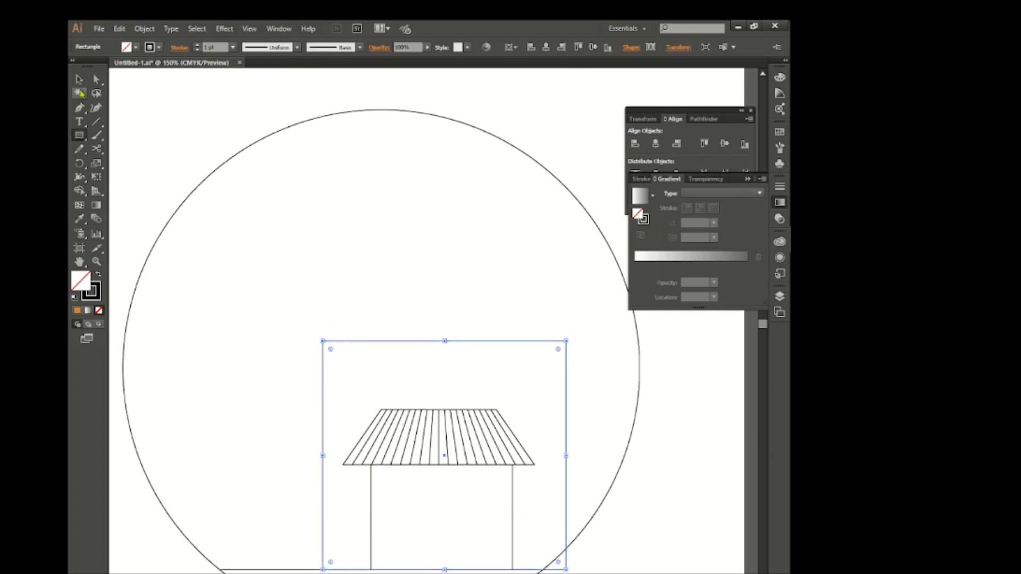
{"action": "key", "text": "ctrl+shift+a"}
{"action": "left_click_drag", "start_coordinate": [285, 341], "coordinate": [601, 266]}
Draw a vertical Pen line just inside the left end of the large roof rectangle and place a copy right beside it.
{"action": "left_click", "coordinate": [79, 108]}
{"action": "key", "text": "ctrl+shift+a"}
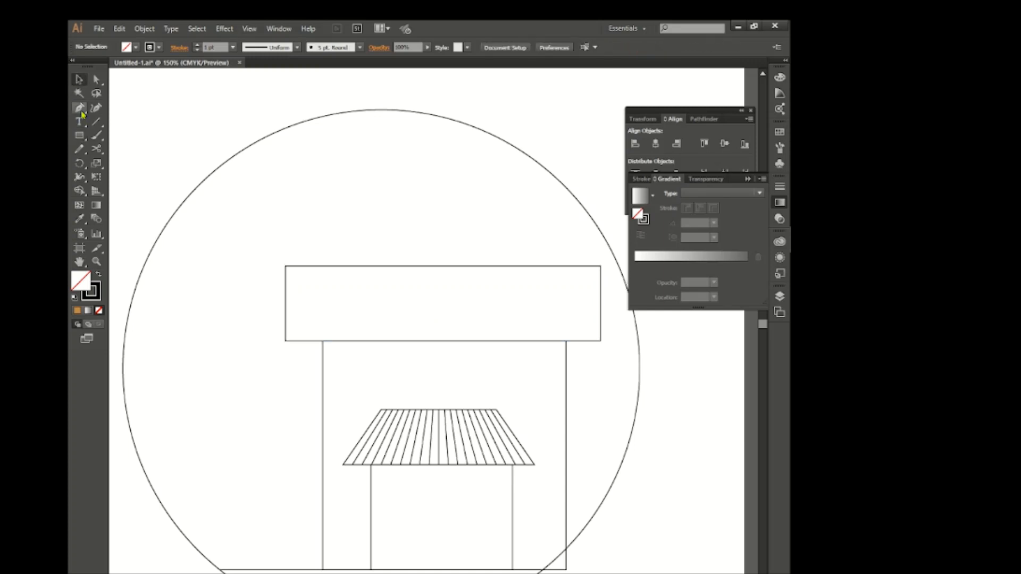
{"action": "left_click", "coordinate": [296, 266]}
{"action": "left_click", "coordinate": [297, 341]}
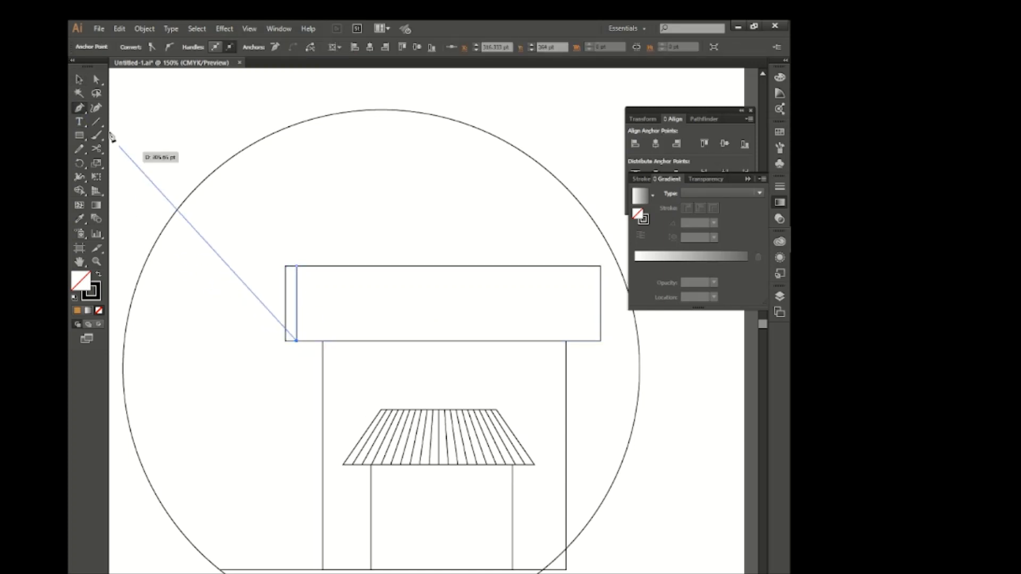
{"action": "key", "text": "v"}
{"action": "key", "text": "ctrl+shift+a"}
{"action": "left_click_drag", "start_coordinate": [298, 307], "coordinate": [309, 309]}
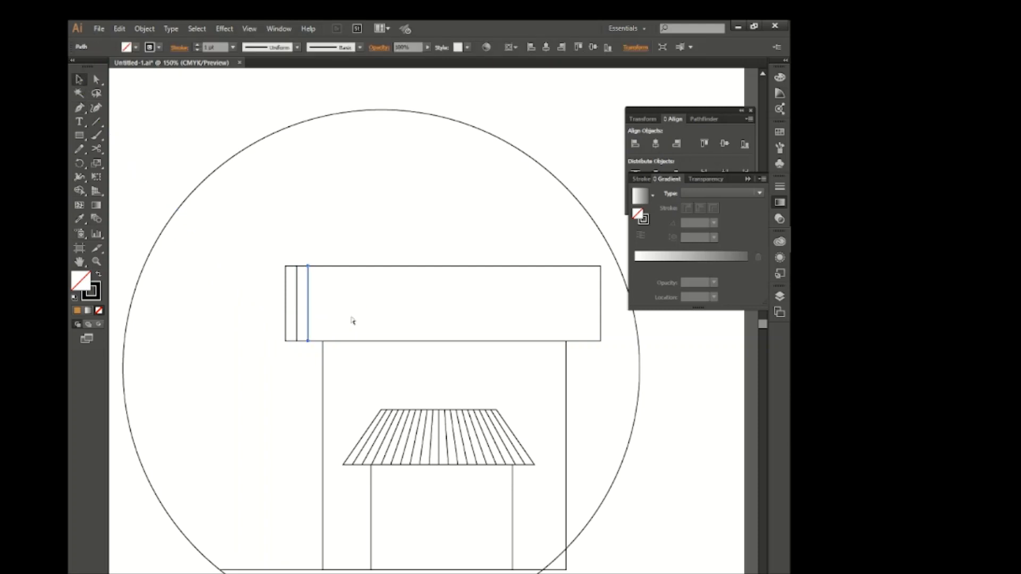
Repeat the line duplication at equal spacing until vertical lines fill the whole large roof rectangle.
{"action": "key", "text": "ctrl+d"}
{"action": "key", "text": "ctrl+d"}
{"action": "key", "text": "ctrl+d"}
{"action": "key", "text": "ctrl+d"}
{"action": "key", "text": "ctrl+d"}
{"action": "key", "text": "ctrl+d"}
{"action": "key", "text": "ctrl+d"}
{"action": "key", "text": "ctrl+d"}
{"action": "key", "text": "ctrl+d"}
{"action": "key", "text": "ctrl+d"}
{"action": "key", "text": "ctrl+d"}
{"action": "key", "text": "ctrl+d"}
{"action": "key", "text": "ctrl+d"}
{"action": "key", "text": "ctrl+d"}
{"action": "key", "text": "ctrl+d"}
{"action": "key", "text": "ctrl+d"}
{"action": "key", "text": "ctrl+d"}
{"action": "key", "text": "ctrl+d"}
{"action": "key", "text": "ctrl+d"}
{"action": "key", "text": "ctrl+d"}
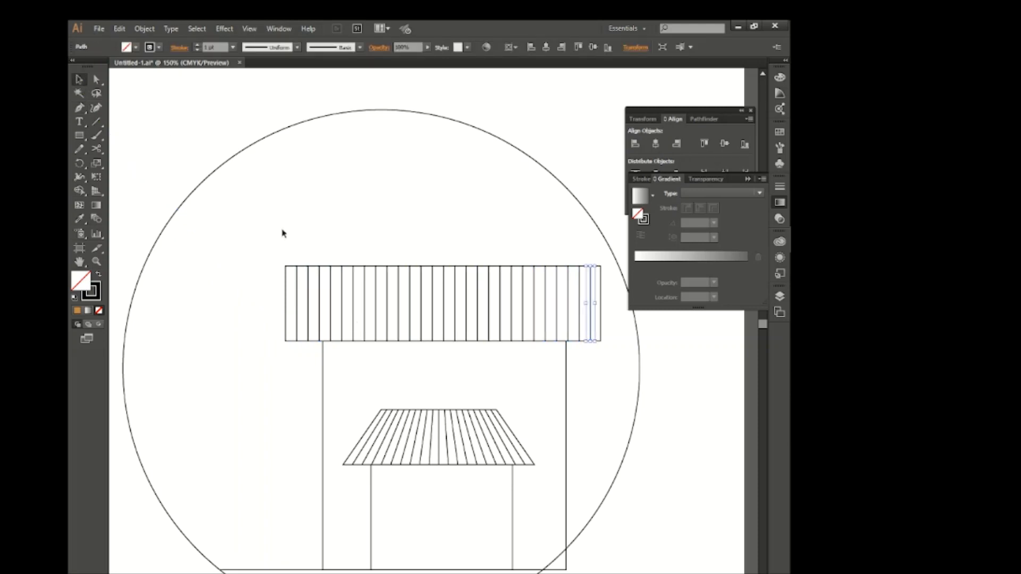
Group the large roof rectangle with its lines and narrow its upper edge into a trapezoid using Perspective Distort.
{"action": "left_click_drag", "start_coordinate": [282, 233], "coordinate": [604, 314]}
{"action": "key", "text": "ctrl+g"}
{"action": "left_click", "coordinate": [97, 178]}
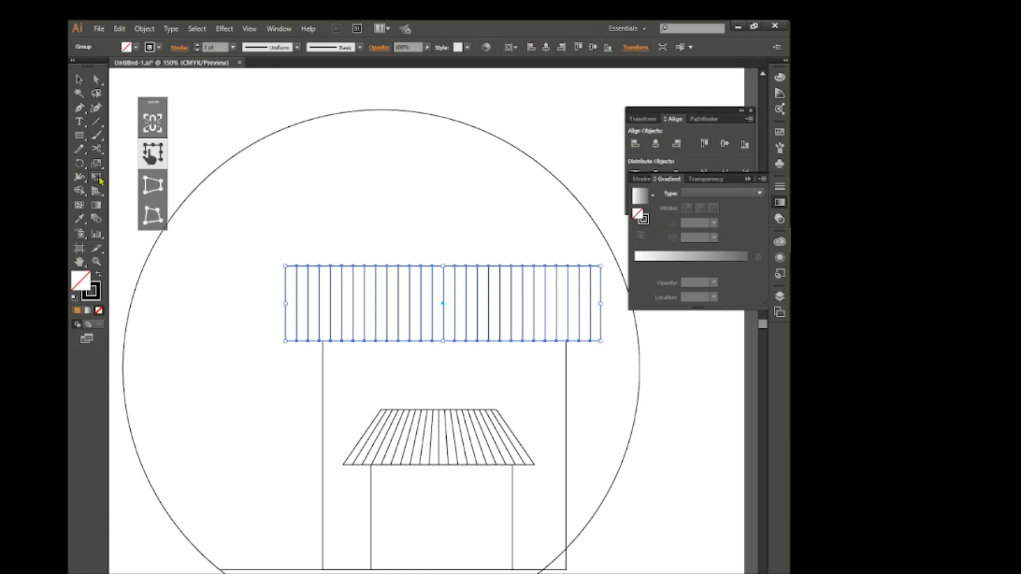
{"action": "left_click", "coordinate": [152, 185]}
{"action": "left_click_drag", "start_coordinate": [601, 266], "coordinate": [529, 266]}
{"action": "key", "text": "v"}
{"action": "left_click", "coordinate": [281, 187]}
Draw a wall rectangle on the ground line against the main house's left side, and a wider roof rectangle above it.
{"action": "scroll", "coordinate": [383, 392], "scroll_direction": "down", "scroll_amount": 2}
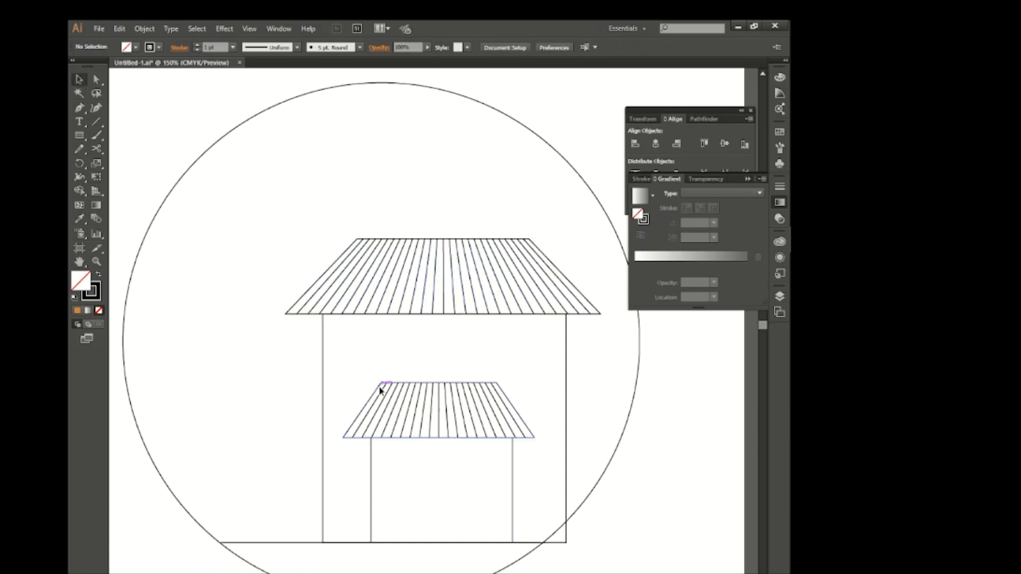
{"action": "scroll", "coordinate": [287, 406], "scroll_direction": "left", "scroll_amount": 2}
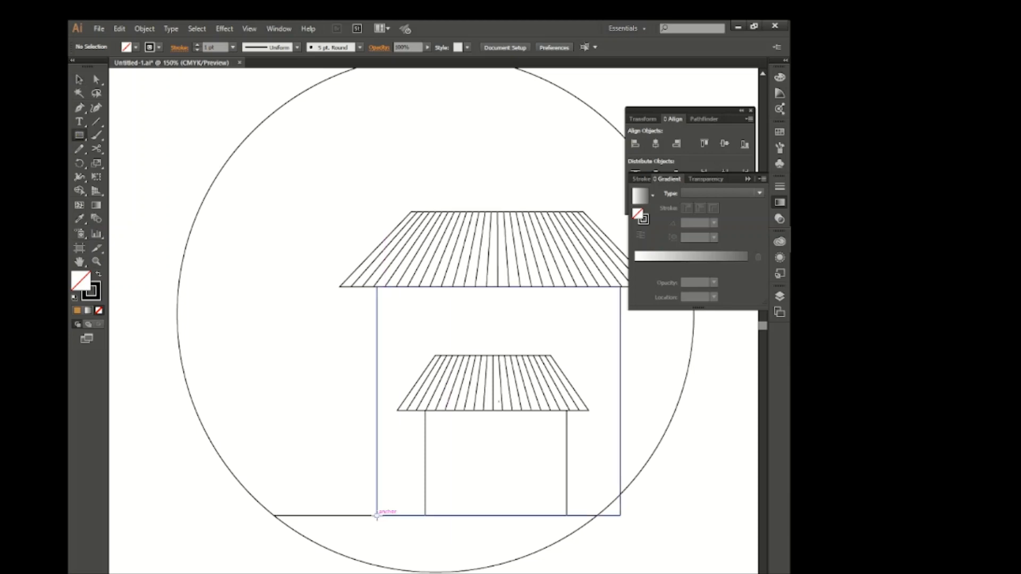
{"action": "left_click_drag", "start_coordinate": [367, 510], "coordinate": [276, 407]}
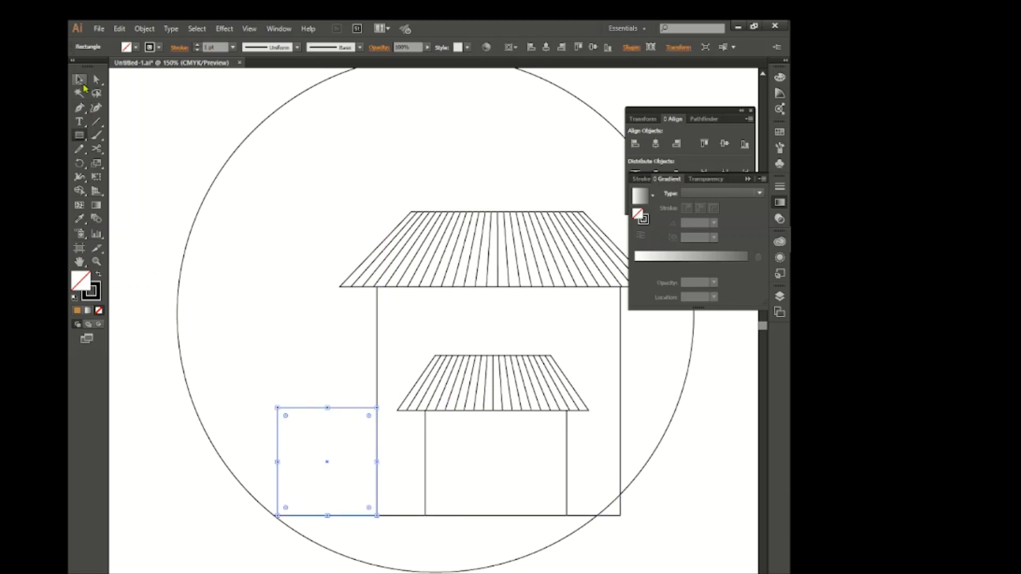
{"action": "key", "text": "ctrl+shift+a"}
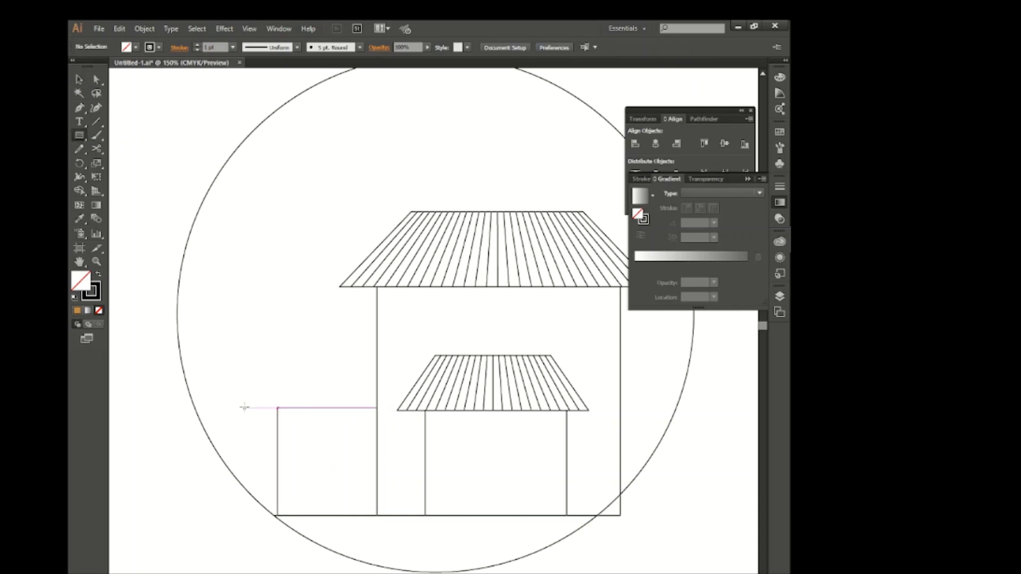
{"action": "left_click_drag", "start_coordinate": [266, 408], "coordinate": [407, 350]}
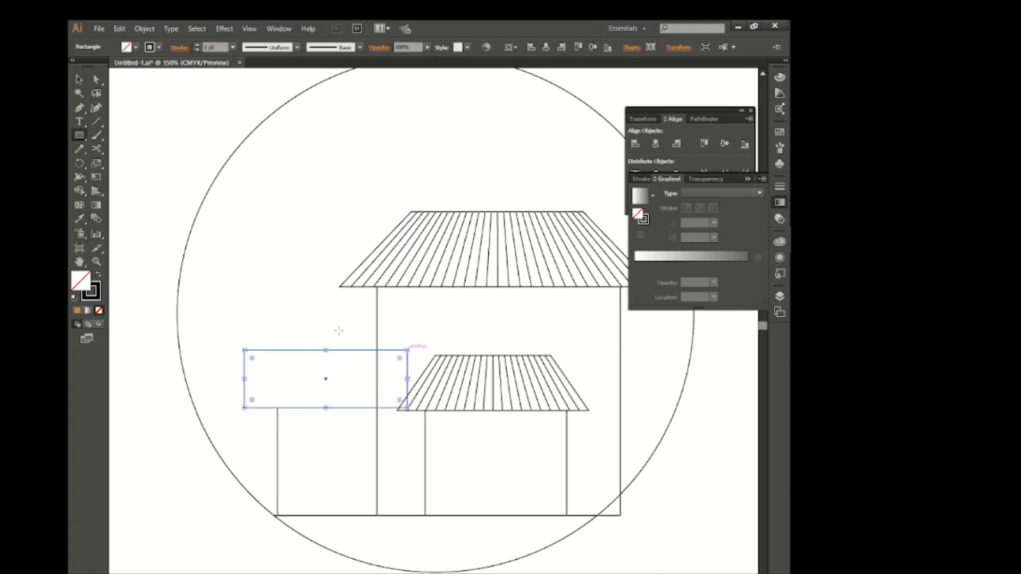
Draw a vertical line near the left end of the side house's roof rectangle and duplicate it evenly across the roof.
{"action": "key", "text": "ctrl+shift+a"}
{"action": "left_click", "coordinate": [255, 350]}
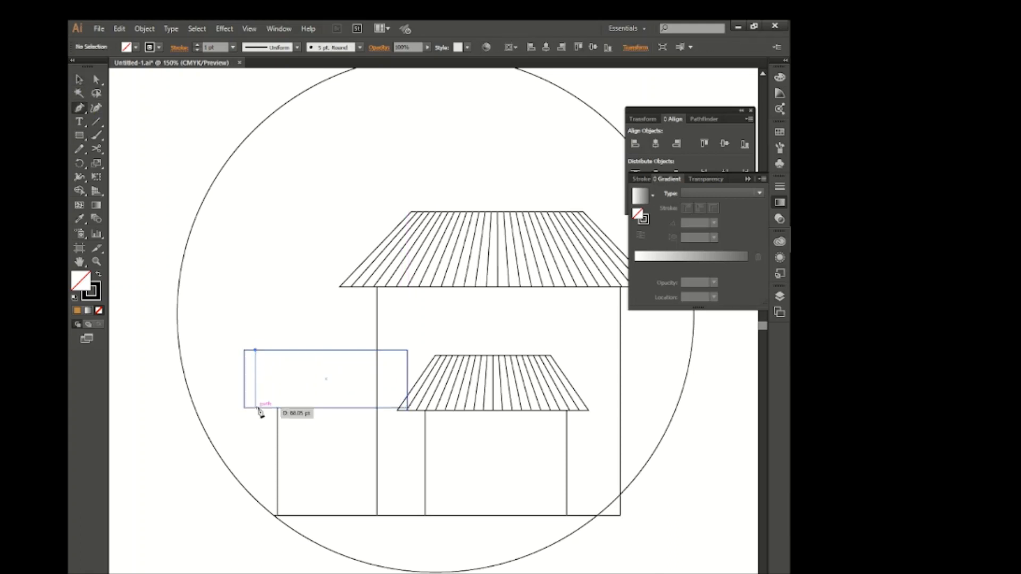
{"action": "left_click", "coordinate": [256, 408]}
{"action": "left_click", "coordinate": [137, 166], "text": "ctrl"}
{"action": "left_click_drag", "start_coordinate": [258, 387], "coordinate": [269, 388]}
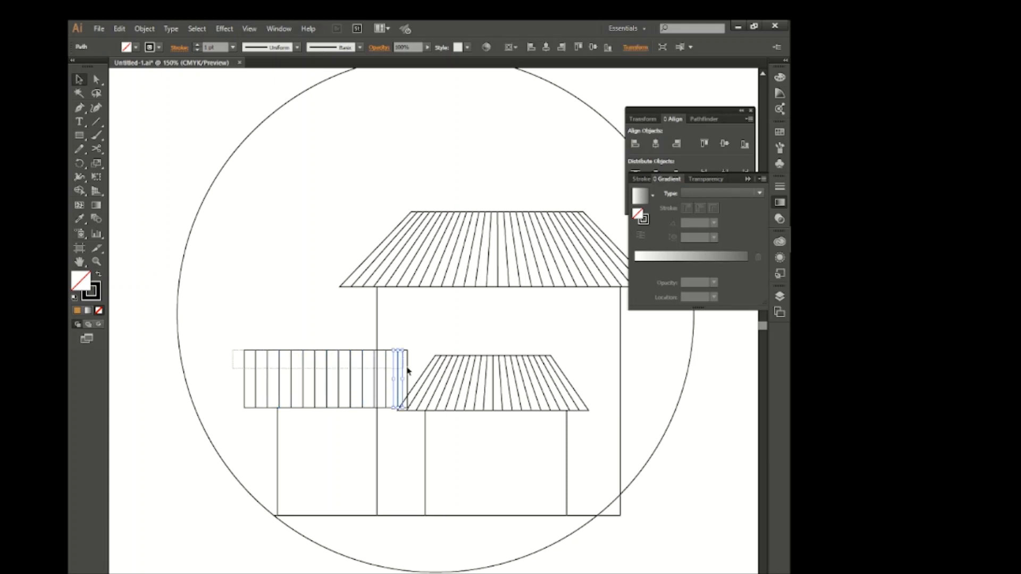
Group the side house's roof rectangle with its lines and narrow its upper edge into a trapezoid using Perspective Distort.
{"action": "left_click_drag", "start_coordinate": [407, 370], "coordinate": [353, 322]}
{"action": "left_click", "coordinate": [407, 357]}
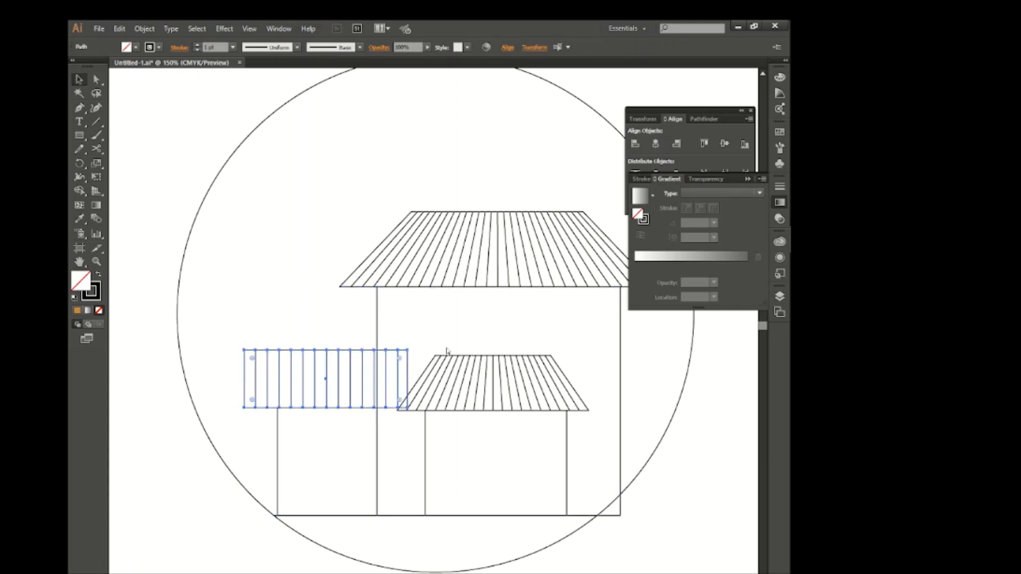
{"action": "key", "text": "ctrl+g"}
{"action": "left_click", "coordinate": [96, 177]}
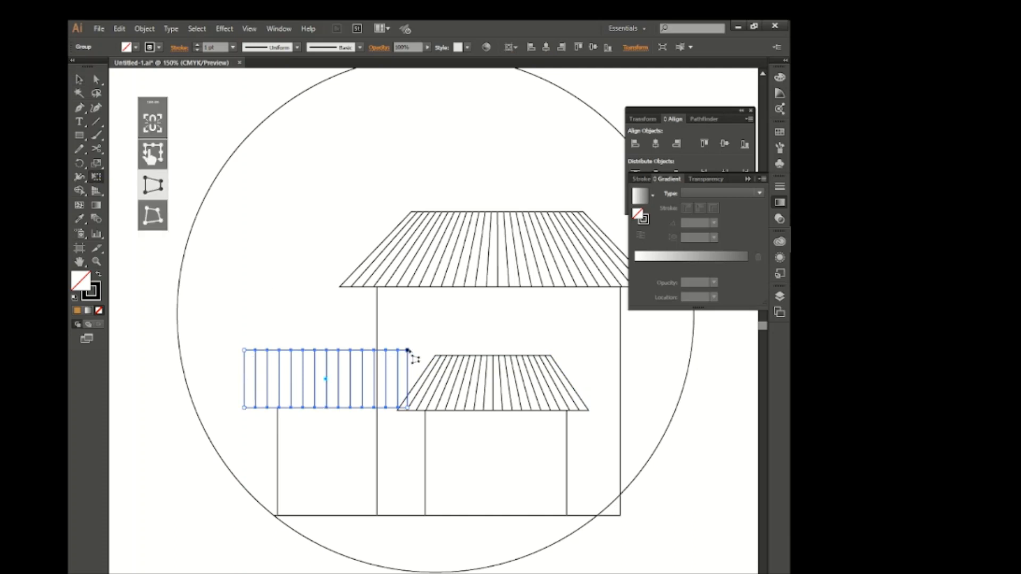
{"action": "left_click_drag", "start_coordinate": [408, 350], "coordinate": [365, 350]}
{"action": "key", "text": "v"}
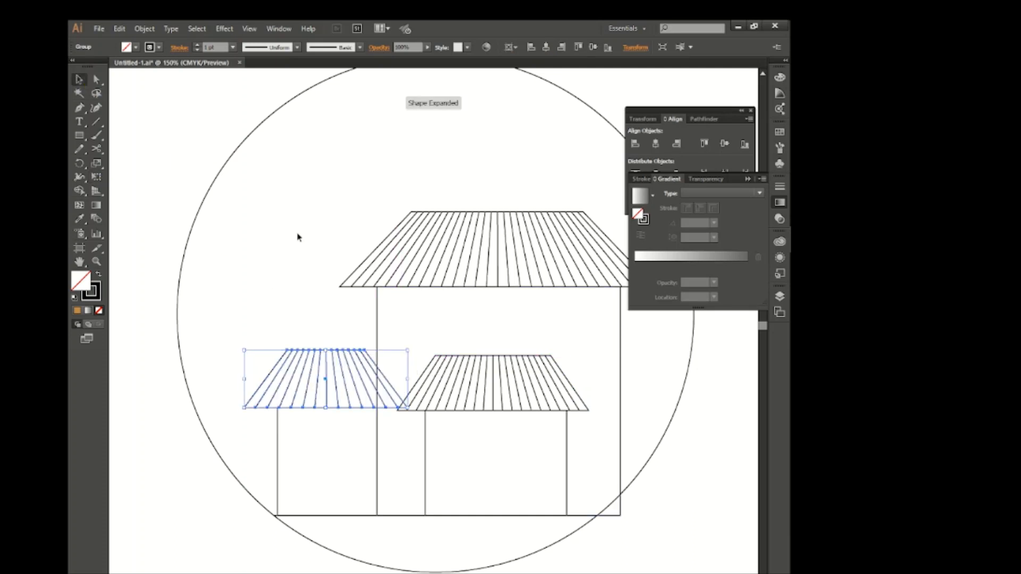
{"action": "left_click", "coordinate": [297, 238]}
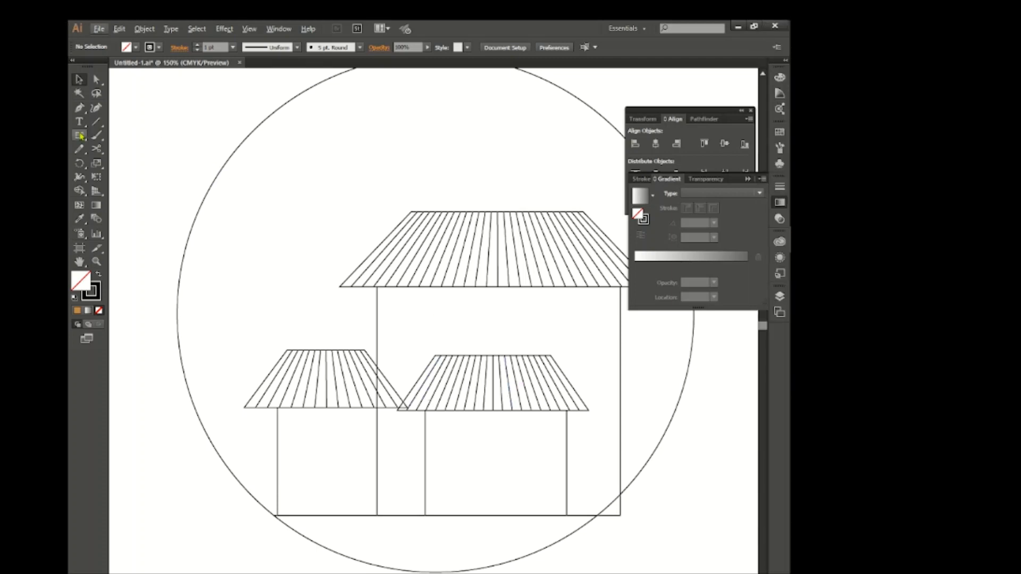
Draw a square window at the upper left of the main house's wall and shift it slightly to the right.
{"action": "left_click_drag", "start_coordinate": [429, 343], "coordinate": [383, 296]}
{"action": "left_click", "coordinate": [79, 79]}
{"action": "left_click", "coordinate": [417, 321]}
{"action": "left_click_drag", "start_coordinate": [430, 321], "coordinate": [437, 323]}
{"action": "left_click", "coordinate": [256, 273]}
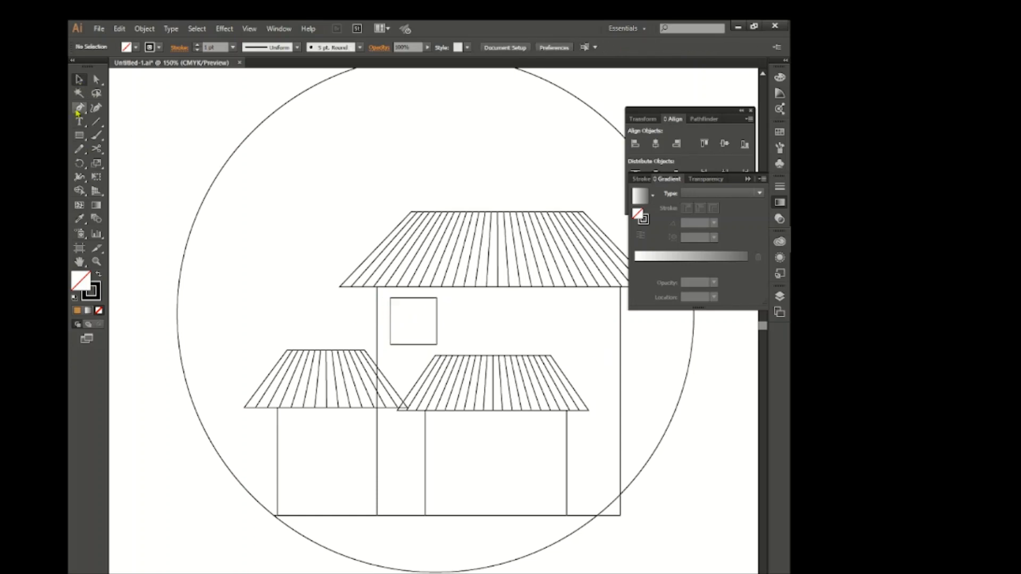
Divide the square window into four panes with a horizontal and a vertical Pen line through its centre.
{"action": "left_click", "coordinate": [438, 321]}
{"action": "left_click", "coordinate": [390, 321]}
{"action": "left_click", "coordinate": [111, 113], "text": "ctrl"}
{"action": "left_click", "coordinate": [414, 298]}
{"action": "left_click", "coordinate": [414, 345]}
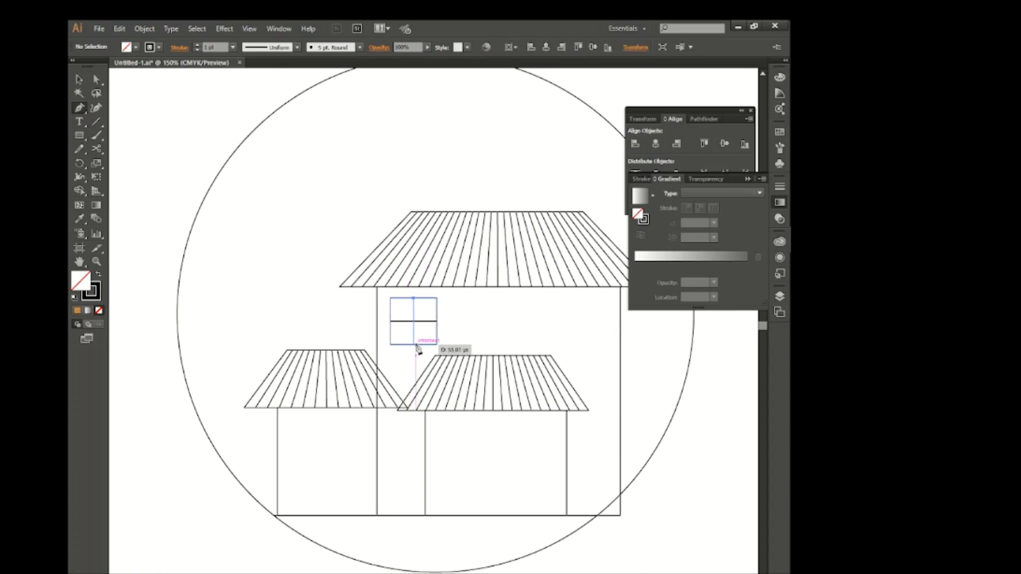
Group the window with its pane lines and place a copy at the right end of the main house's upper wall.
{"action": "left_click", "coordinate": [80, 80]}
{"action": "left_click_drag", "start_coordinate": [387, 302], "coordinate": [569, 331]}
{"action": "key", "text": "ctrl+g"}
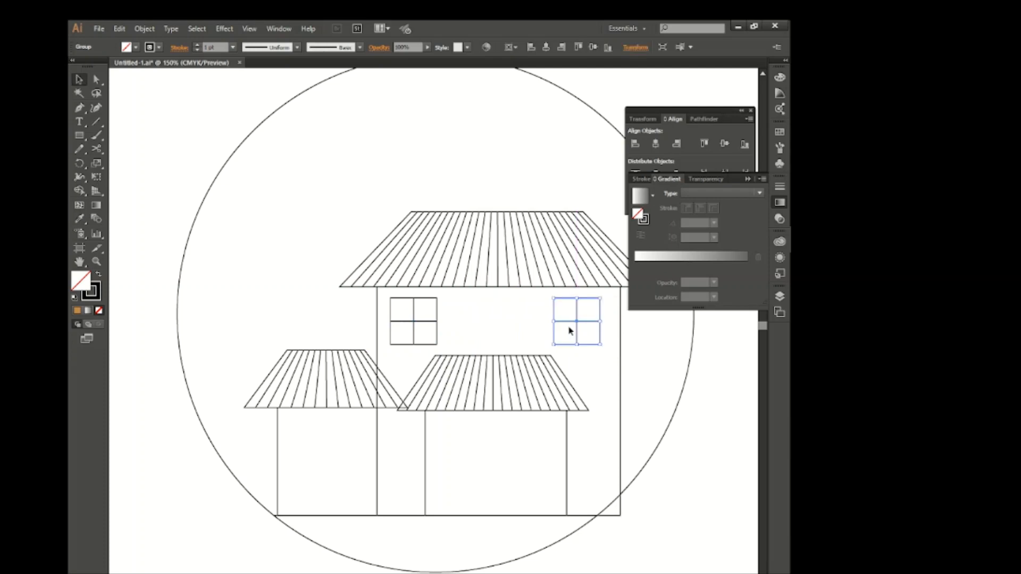
{"action": "key", "text": "Right"}
{"action": "key", "text": "Right"}
{"action": "key", "text": "Right"}
Copy the window onto the small front house's wall as two smaller, flatter windows near its left and right sides.
{"action": "left_click", "coordinate": [495, 326]}
{"action": "scroll", "coordinate": [496, 326], "scroll_direction": "down", "scroll_amount": 1}
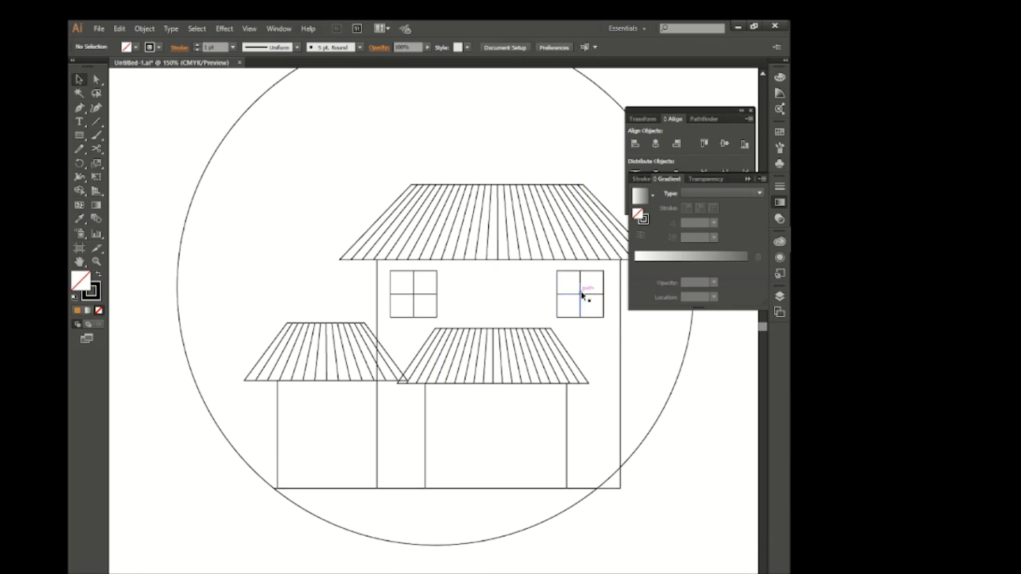
{"action": "left_click_drag", "start_coordinate": [582, 296], "coordinate": [458, 450]}
{"action": "left_click", "coordinate": [484, 445]}
{"action": "left_click", "coordinate": [309, 432]}
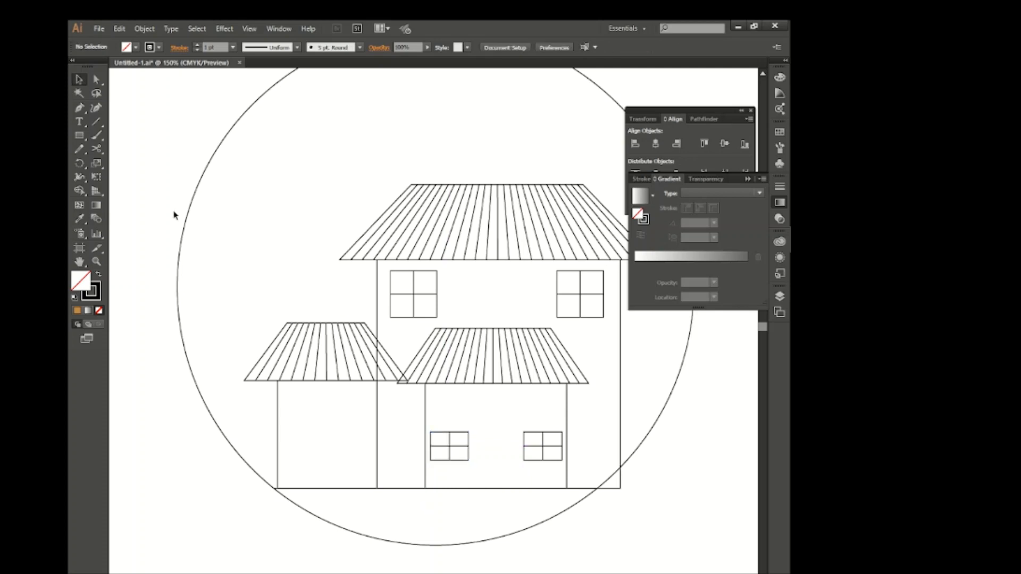
Draw a door rectangle between the small front windows, then copy the door and one small window onto the left side house.
{"action": "key", "text": "m"}
{"action": "mouse_move", "coordinate": [485, 423]}
{"action": "left_mouse_down"}
{"action": "mouse_move", "coordinate": [516, 487]}
{"action": "mouse_move", "coordinate": [346, 470]}
{"action": "mouse_move", "coordinate": [357, 470]}
{"action": "left_mouse_up"}
{"action": "left_click", "coordinate": [78, 80]}
{"action": "left_click", "coordinate": [269, 269]}
{"action": "left_click_drag", "start_coordinate": [454, 449], "coordinate": [304, 452]}
{"action": "left_click", "coordinate": [374, 499]}
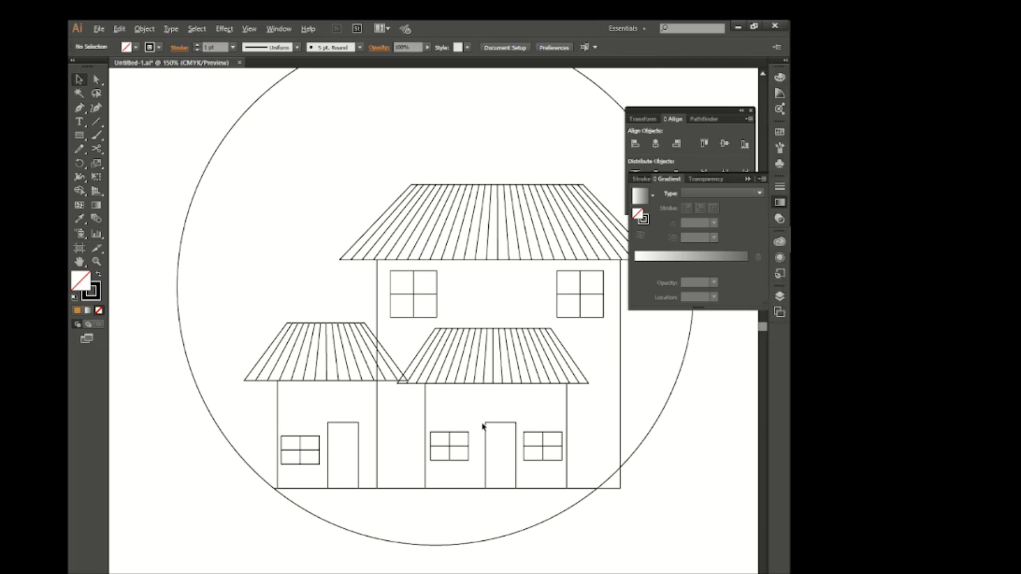
{"action": "scroll", "coordinate": [474, 417], "scroll_direction": "up", "scroll_amount": 3}
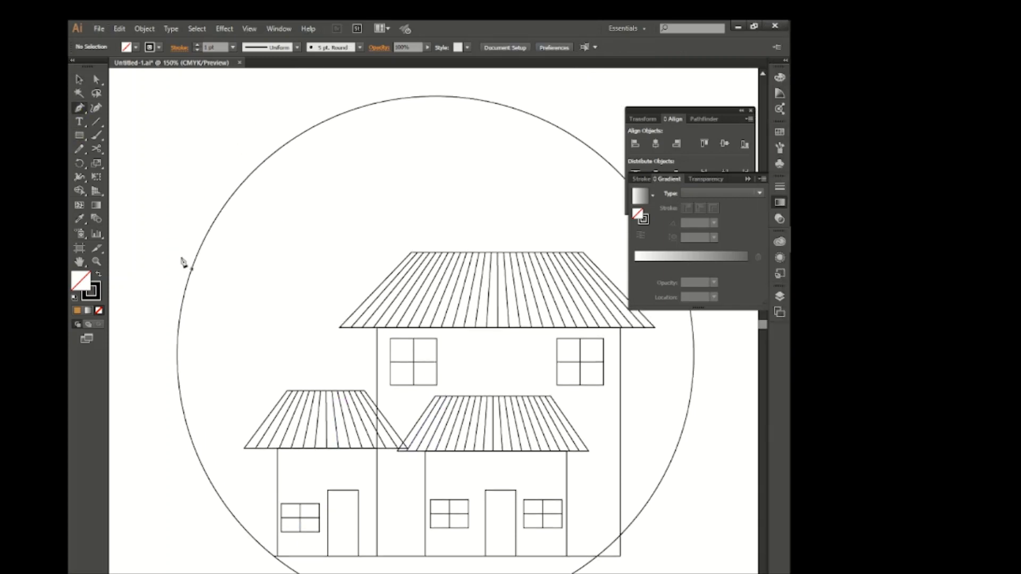
{"action": "left_click", "coordinate": [180, 316]}
{"action": "left_click", "coordinate": [241, 262]}
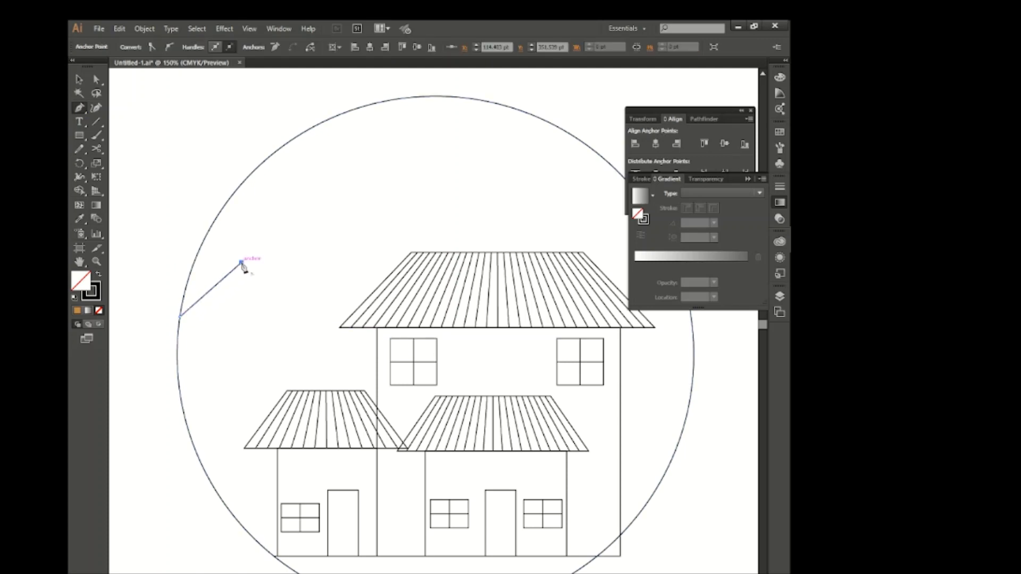
{"action": "key", "text": "ctrl+z"}
{"action": "key", "text": "ctrl+z"}
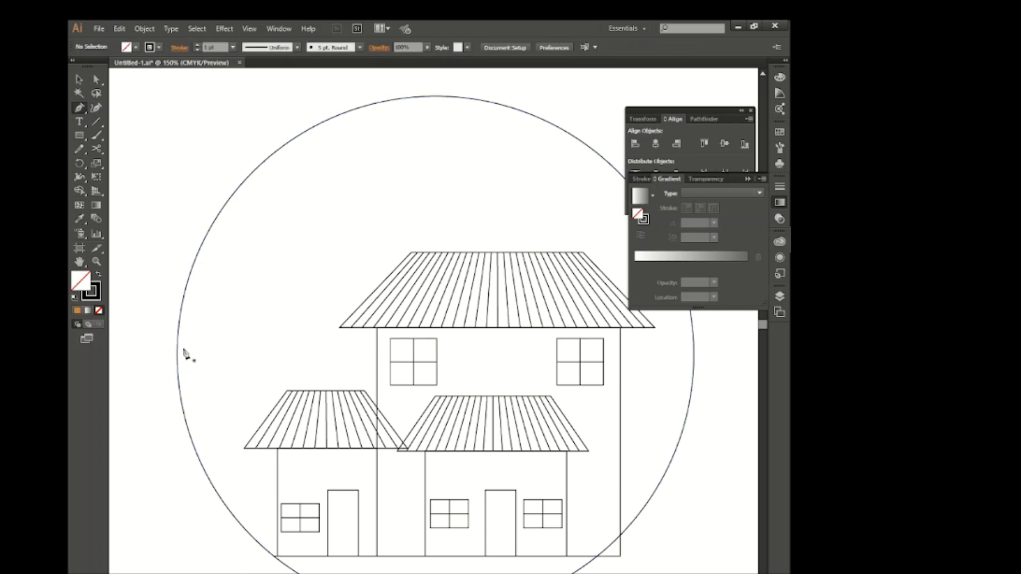
Draw a bent main tree branch with the Pen tool from the circle's left edge up towards its upper centre.
{"action": "left_click", "coordinate": [177, 359]}
{"action": "left_click", "coordinate": [229, 283]}
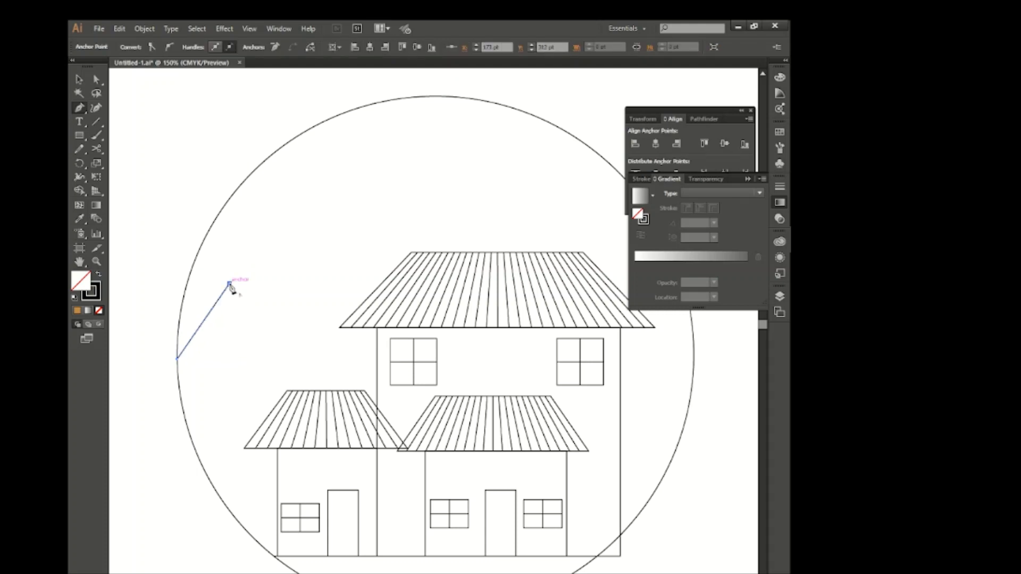
{"action": "left_click_drag", "start_coordinate": [291, 233], "coordinate": [317, 199]}
{"action": "left_click", "coordinate": [362, 160]}
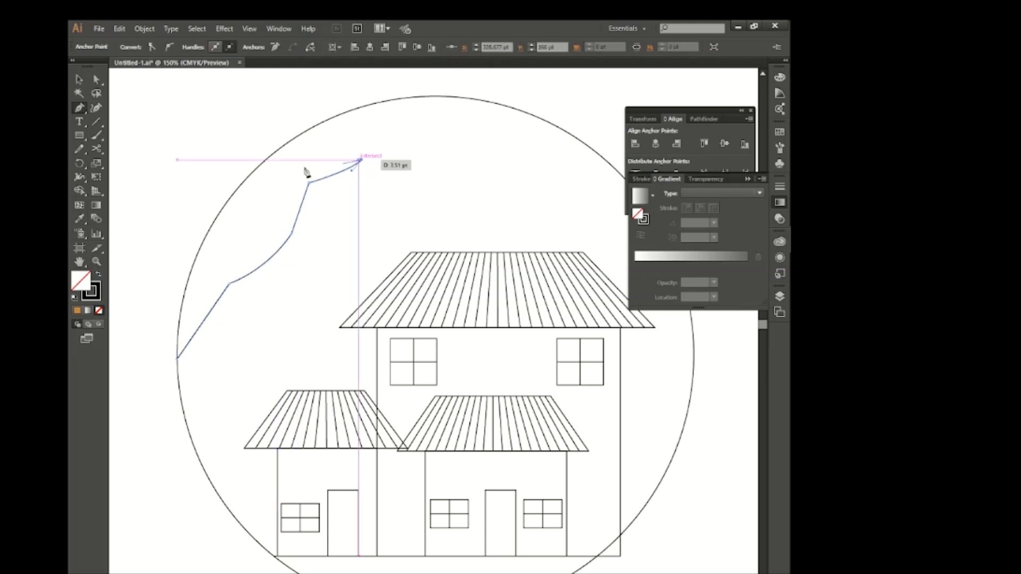
Add a curved side branch running right from the main branch's middle bend, with a twig forking towards the upper right.
{"action": "key", "text": "ctrl+shift+a"}
{"action": "left_click", "coordinate": [292, 233]}
{"action": "left_click_drag", "start_coordinate": [354, 234], "coordinate": [327, 260]}
{"action": "left_click", "coordinate": [391, 205]}
{"action": "left_click", "coordinate": [406, 179]}
Draw two twigs hanging down from the curved side branch, one near its middle and one from its right fork.
{"action": "key", "text": "ctrl+shift+a"}
{"action": "left_click", "coordinate": [319, 230]}
{"action": "left_click", "coordinate": [315, 297]}
{"action": "key", "text": "ctrl+shift+a"}
{"action": "left_click", "coordinate": [354, 234]}
{"action": "left_click", "coordinate": [377, 274]}
{"action": "key", "text": "v"}
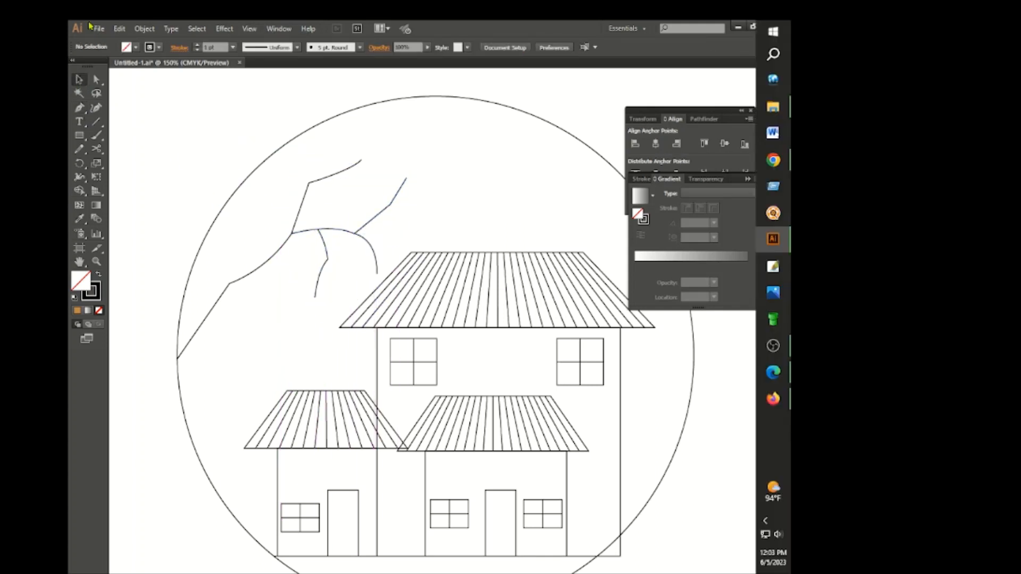
Draw a short curved twig rising from the lower bend of the main branch.
{"action": "scroll", "coordinate": [240, 216], "scroll_direction": "up", "scroll_amount": 1}
{"action": "left_click", "coordinate": [78, 108]}
{"action": "left_click", "coordinate": [226, 305]}
{"action": "left_click_drag", "start_coordinate": [232, 243], "coordinate": [238, 228]}
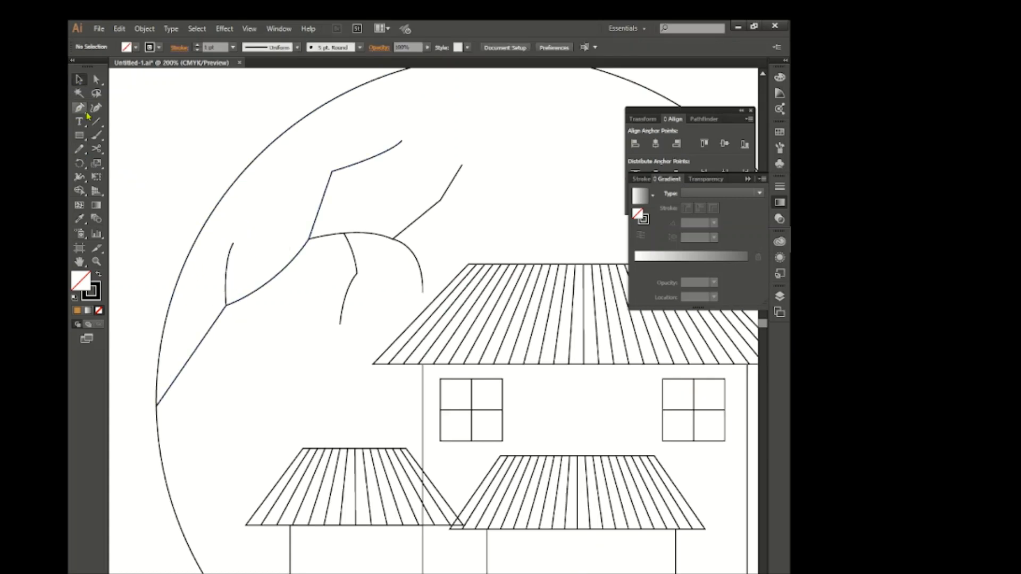
Draw an angular forked twig at the main branch's upper bend with the Pen tool.
{"action": "left_click", "coordinate": [351, 132]}
{"action": "left_click", "coordinate": [332, 172]}
{"action": "left_click", "coordinate": [306, 157]}
{"action": "left_click", "coordinate": [309, 139]}
Apply a tapered width profile to the main branch, the curved side branch and the smaller twigs.
{"action": "key", "text": "v"}
{"action": "left_click", "coordinate": [222, 307]}
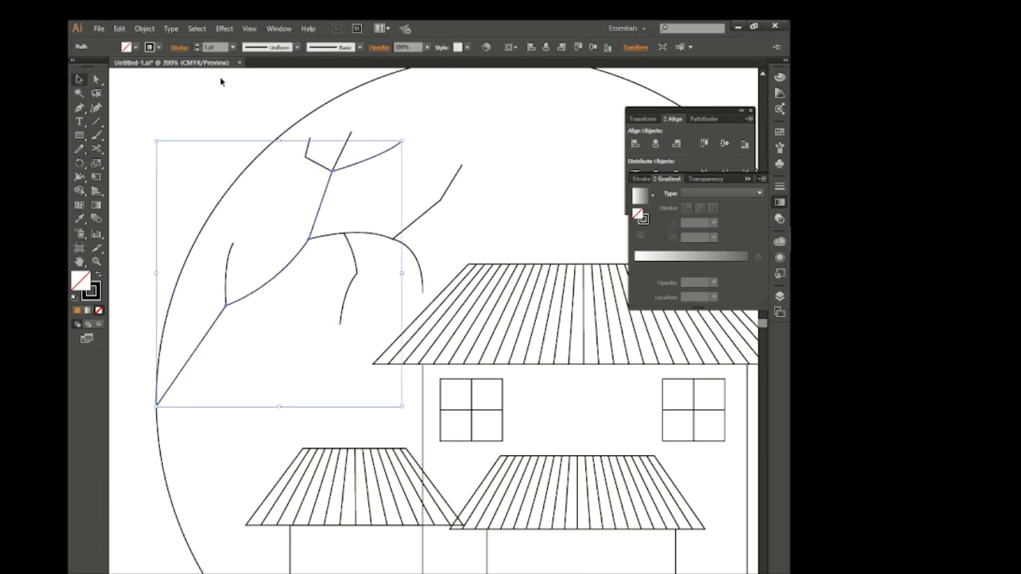
{"action": "left_click", "coordinate": [297, 47]}
{"action": "left_click", "coordinate": [269, 69]}
{"action": "left_click", "coordinate": [332, 171]}
{"action": "left_click", "coordinate": [365, 234]}
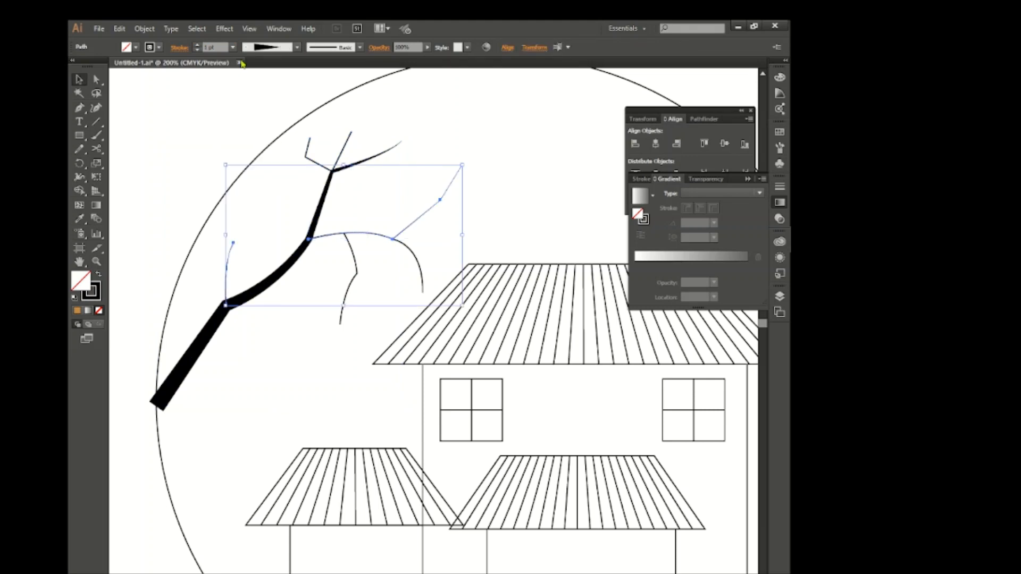
{"action": "left_click", "coordinate": [269, 210]}
Replace the angular forked twig at the upper bend with a short straight tapered twig.
{"action": "left_click", "coordinate": [351, 139]}
{"action": "left_click", "coordinate": [196, 44]}
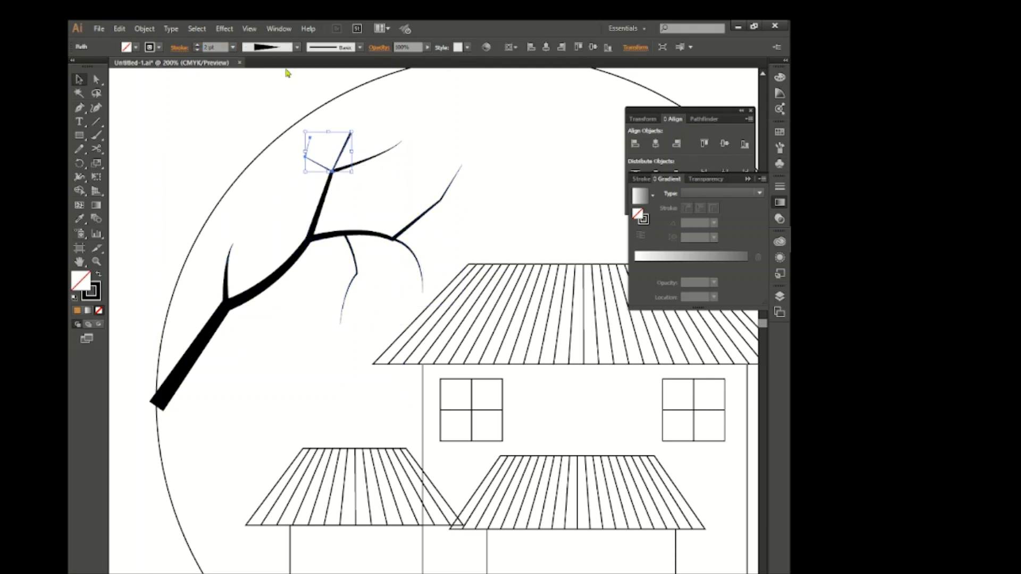
{"action": "left_click", "coordinate": [324, 114]}
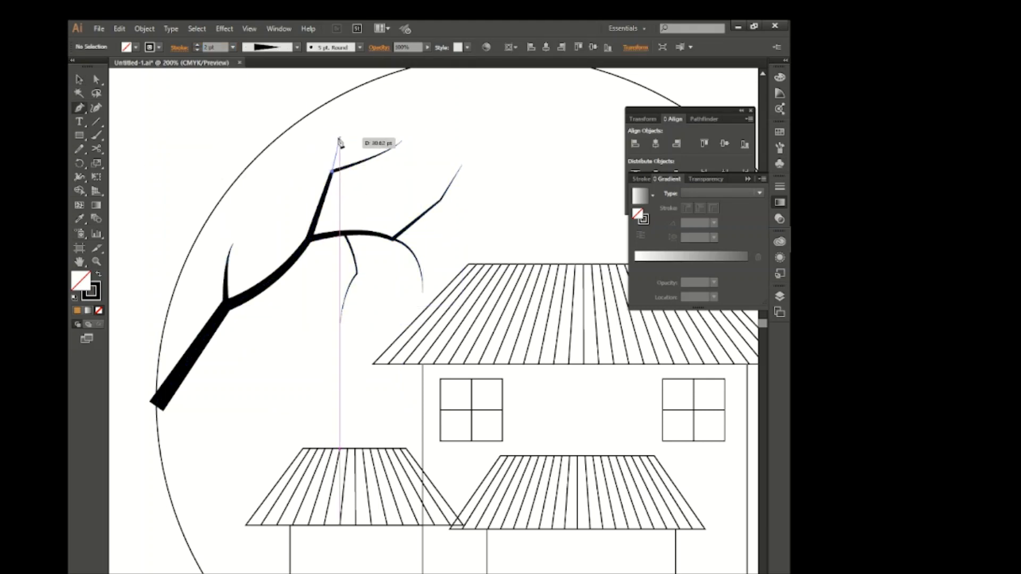
{"action": "left_click", "coordinate": [337, 143]}
Sketch fine freehand twigs along the ends of all the branches with the Pencil tool.
{"action": "left_click", "coordinate": [350, 331]}
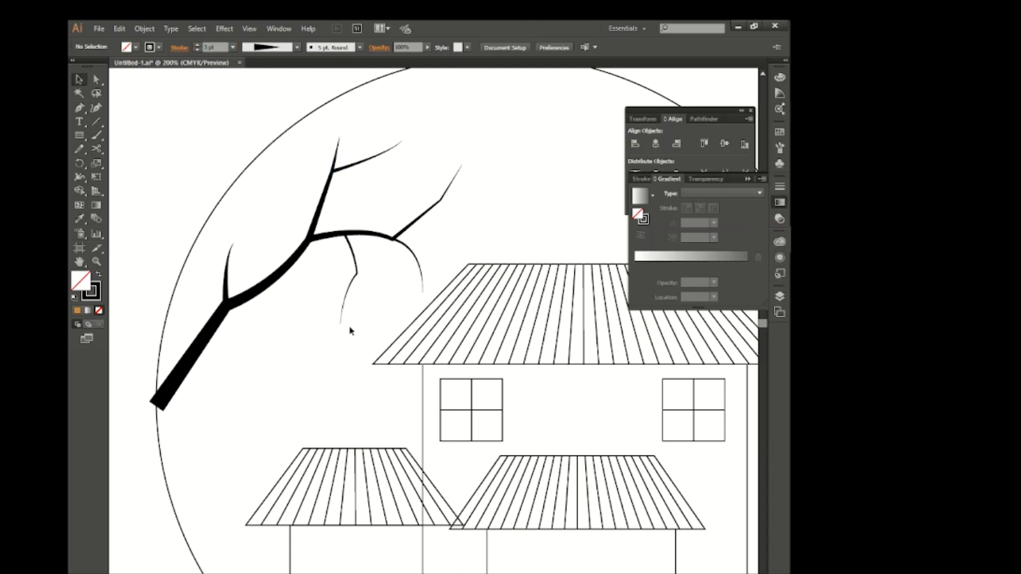
{"action": "left_click_drag", "start_coordinate": [260, 242], "coordinate": [258, 224]}
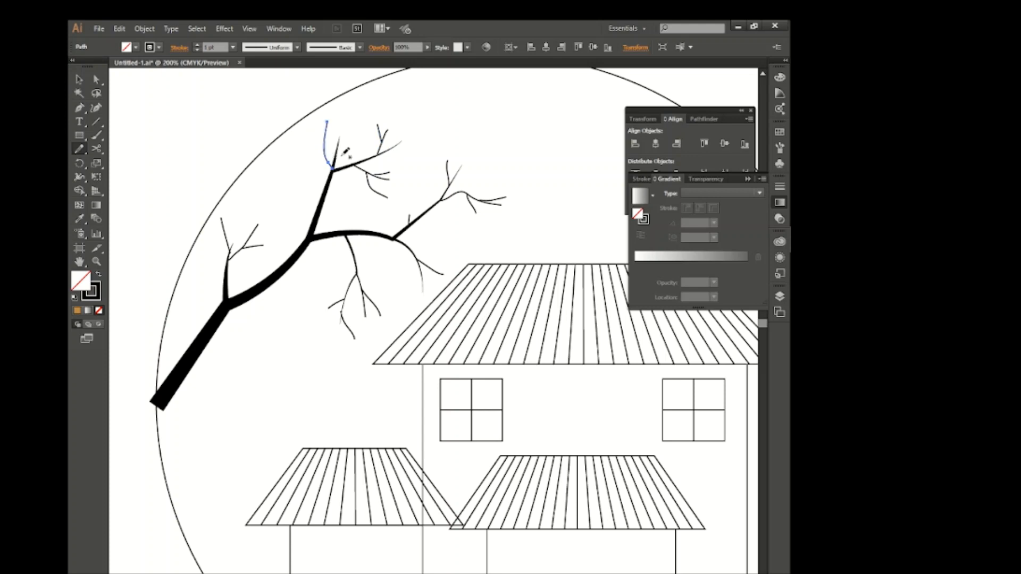
Group the main branch, side branches and all twigs into one object.
{"action": "key", "text": "v"}
{"action": "mouse_move", "coordinate": [320, 119]}
{"action": "left_mouse_down"}
{"action": "mouse_move", "coordinate": [392, 171]}
{"action": "mouse_move", "coordinate": [508, 215]}
{"action": "mouse_move", "coordinate": [508, 318]}
{"action": "left_mouse_up"}
{"action": "left_click", "coordinate": [235, 227], "text": "shift"}
{"action": "key", "text": "ctrl+1"}
{"action": "left_click", "coordinate": [284, 245], "text": "shift"}
{"action": "key", "text": "ctrl+g"}
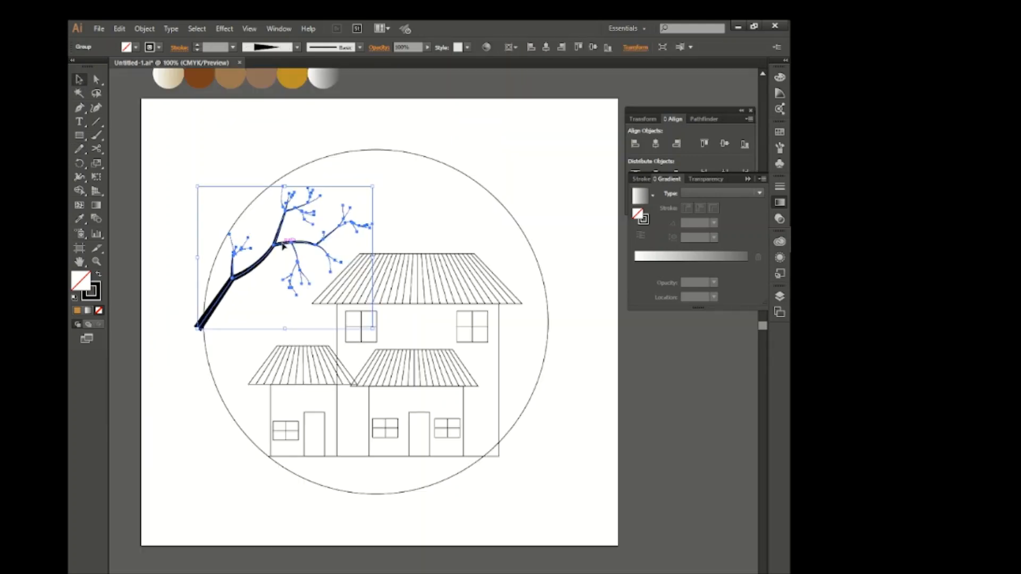
{"action": "left_click", "coordinate": [426, 216]}
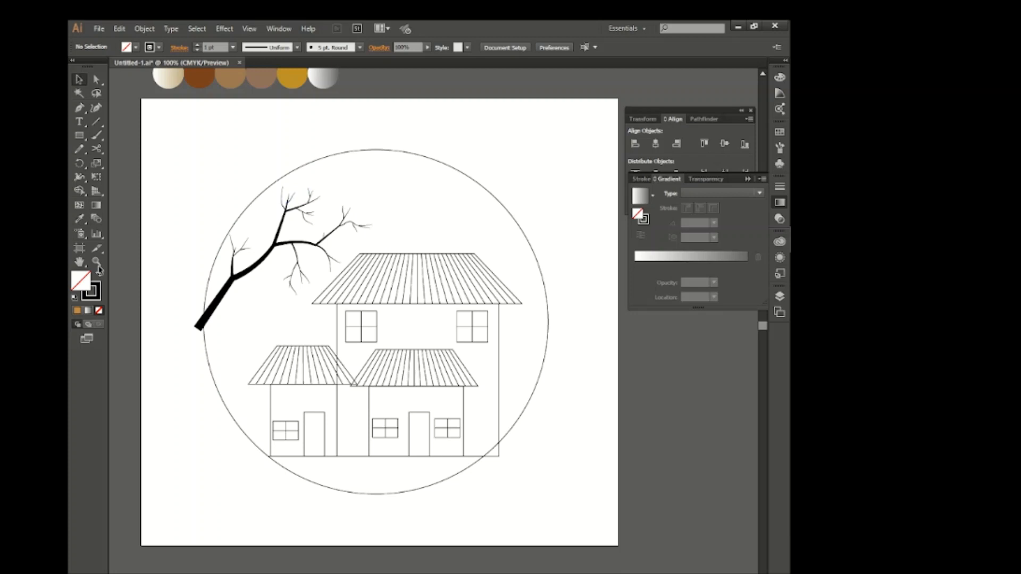
Move the grouped tree branch out of the circle to the artboard's lower right corner.
{"action": "scroll", "coordinate": [243, 257], "scroll_direction": "down", "scroll_amount": 1}
{"action": "left_click_drag", "start_coordinate": [244, 262], "coordinate": [582, 475]}
{"action": "left_click", "coordinate": [482, 345]}
Expand the appearance of all the artwork except the row of colour sample circles.
{"action": "key", "text": "ctrl+a"}
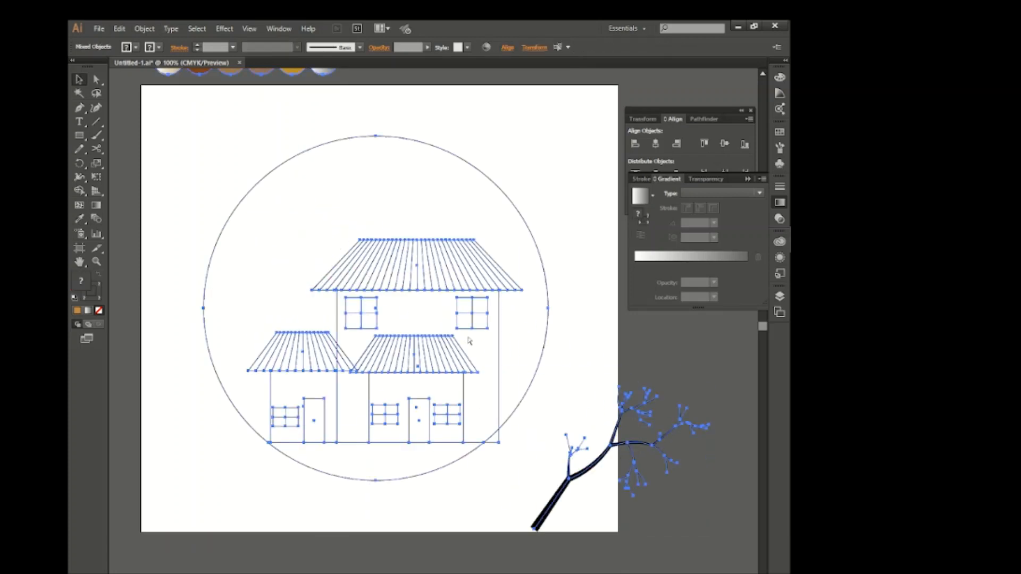
{"action": "scroll", "coordinate": [164, 110], "scroll_direction": "up", "scroll_amount": 3}
{"action": "left_click", "coordinate": [164, 110], "text": "shift"}
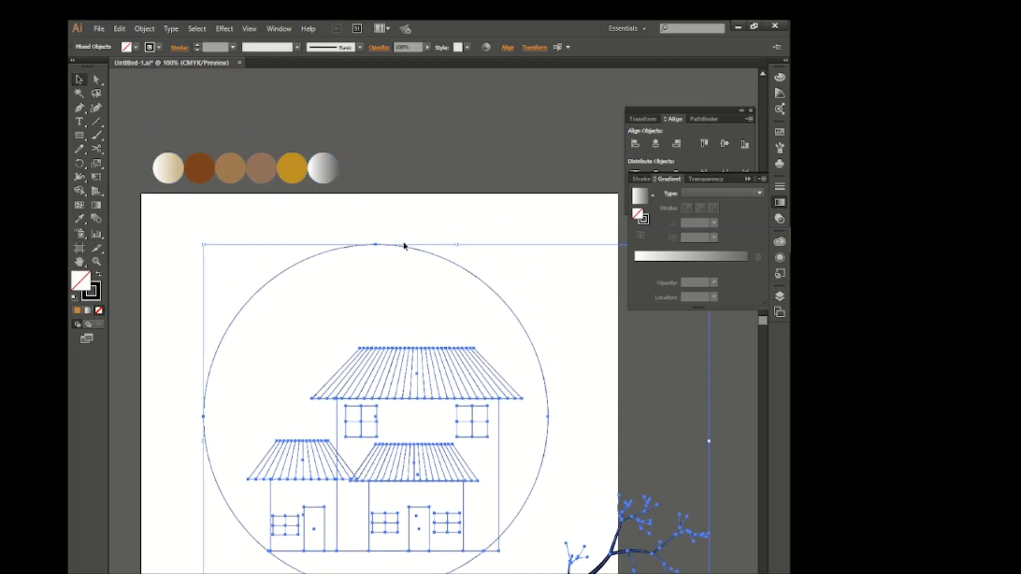
{"action": "scroll", "coordinate": [413, 383], "scroll_direction": "down", "scroll_amount": 3}
{"action": "scroll", "coordinate": [475, 385], "scroll_direction": "right", "scroll_amount": 2}
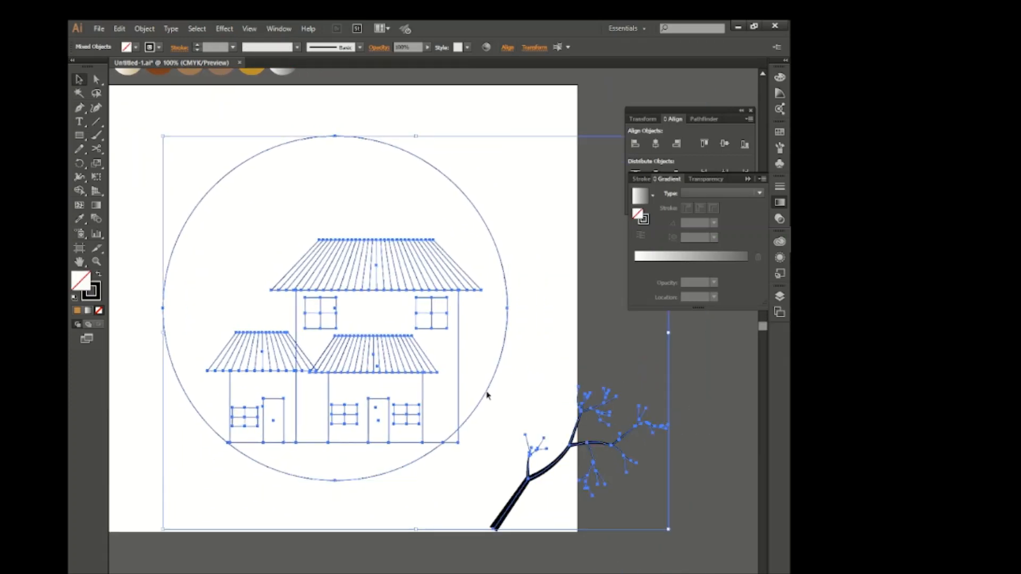
{"action": "left_click", "coordinate": [148, 35]}
{"action": "left_click", "coordinate": [182, 159]}
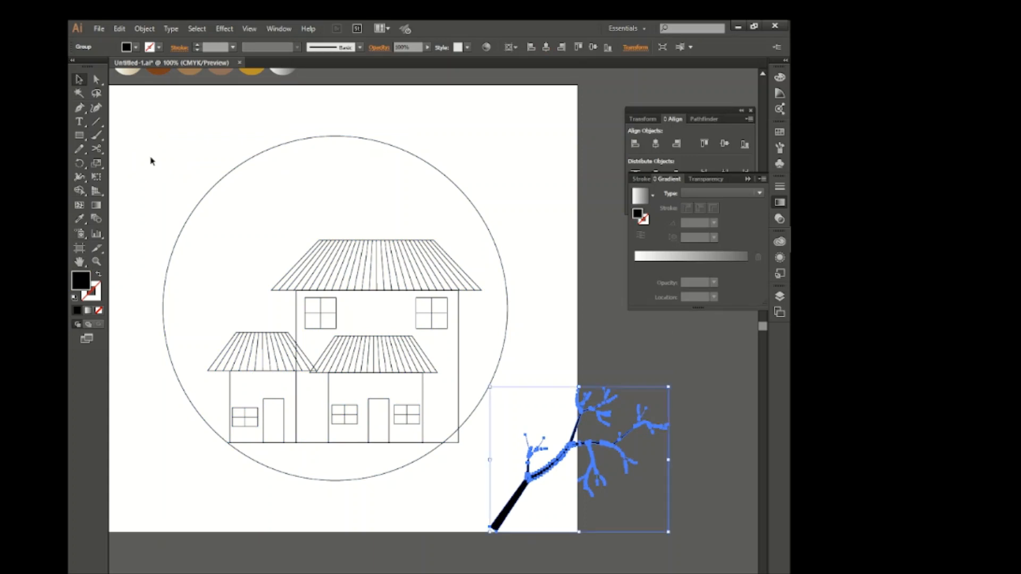
Expand the circle, houses and tree branch into editable shapes.
{"action": "left_click_drag", "start_coordinate": [152, 160], "coordinate": [508, 455]}
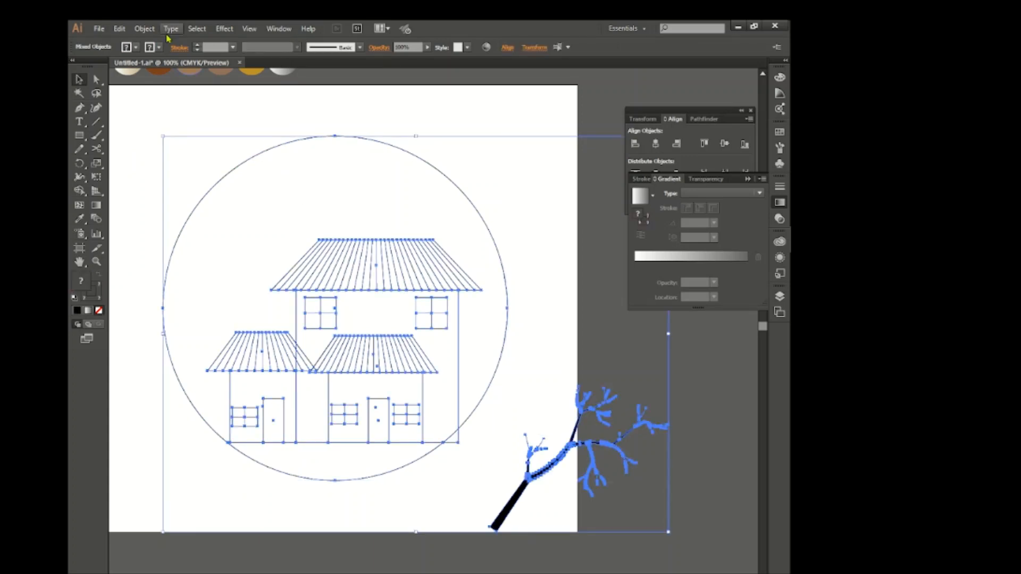
{"action": "left_click", "coordinate": [144, 28]}
{"action": "left_click", "coordinate": [159, 149]}
{"action": "key", "text": "Return"}
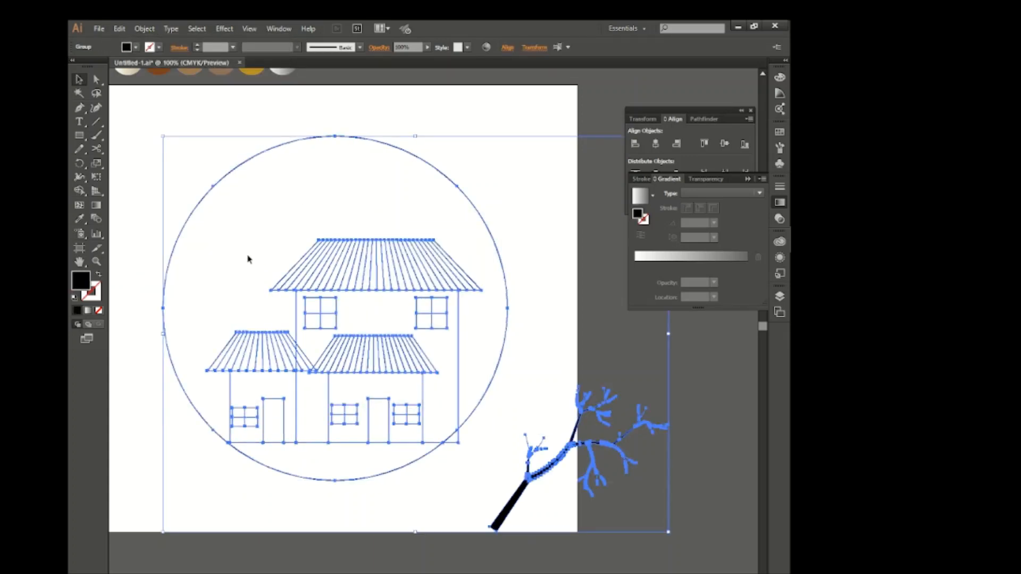
Fill the sky area inside the circle with teal using the Shape Builder tool, leaving the tree branch out of the selection.
{"action": "left_click", "coordinate": [556, 455], "text": "shift"}
{"action": "left_click", "coordinate": [79, 192]}
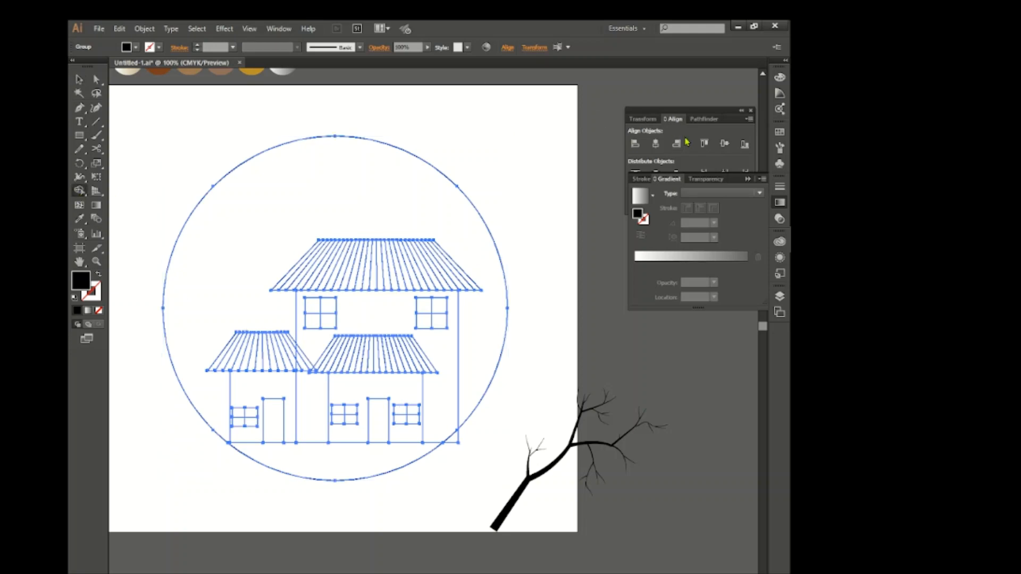
{"action": "left_click", "coordinate": [780, 77]}
{"action": "left_click", "coordinate": [697, 102]}
{"action": "left_click", "coordinate": [344, 176]}
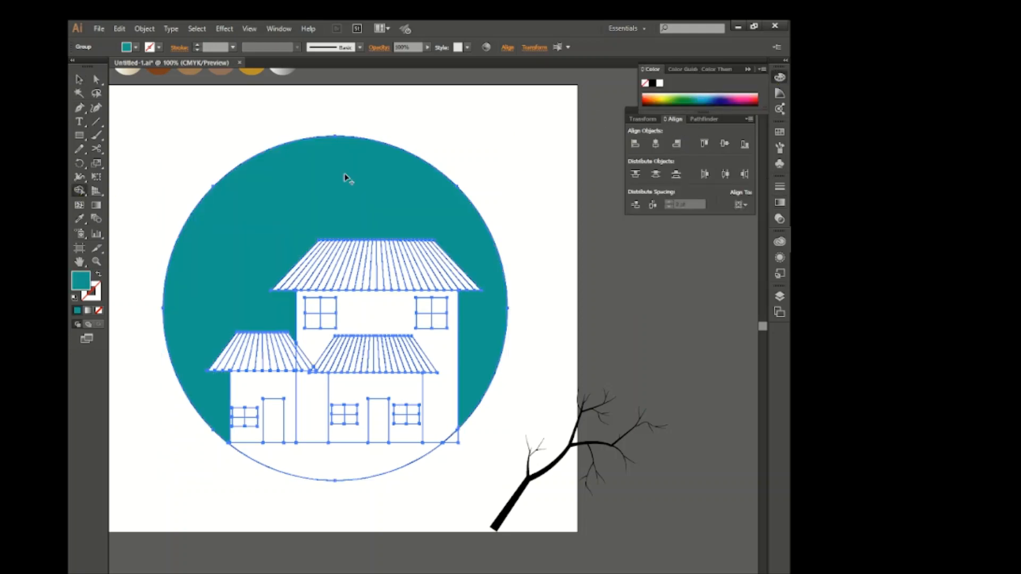
Fill every second stripe of the large upper roof with brown.
{"action": "left_click", "coordinate": [126, 47]}
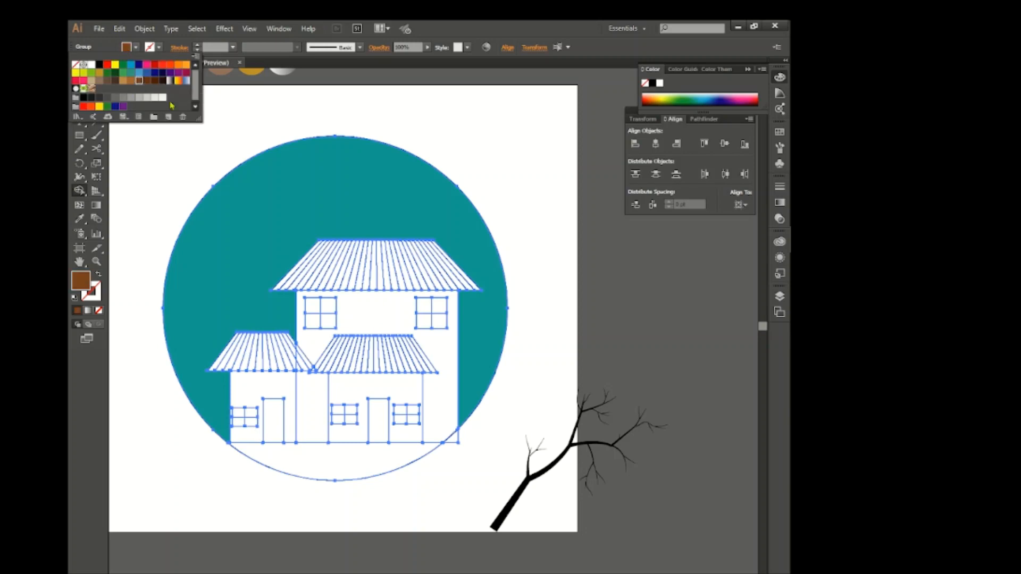
{"action": "left_click", "coordinate": [201, 160]}
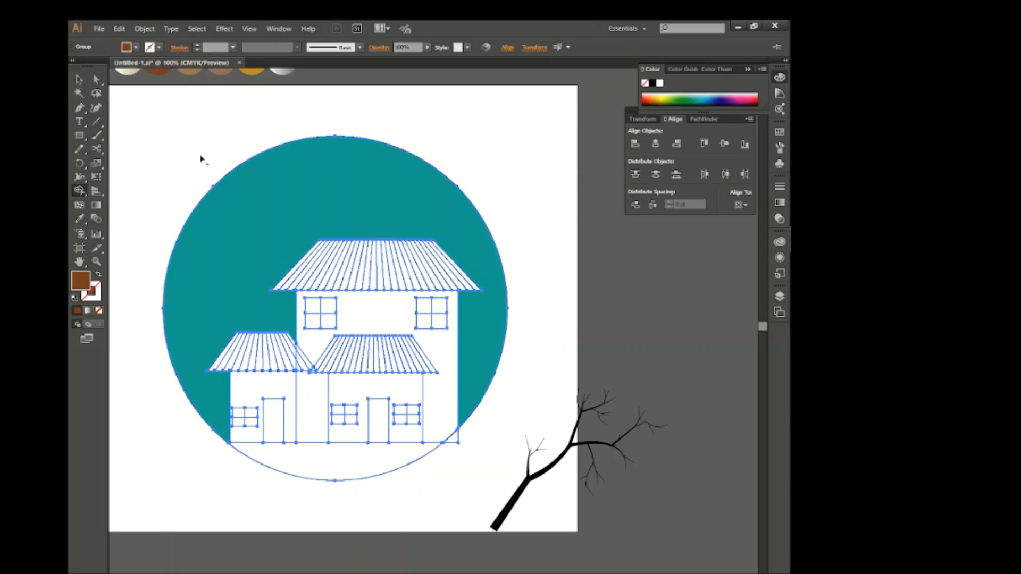
{"action": "scroll", "coordinate": [325, 274], "scroll_direction": "up", "scroll_amount": 3}
{"action": "left_click", "coordinate": [245, 266]}
{"action": "left_click", "coordinate": [284, 269]}
{"action": "left_click", "coordinate": [319, 274]}
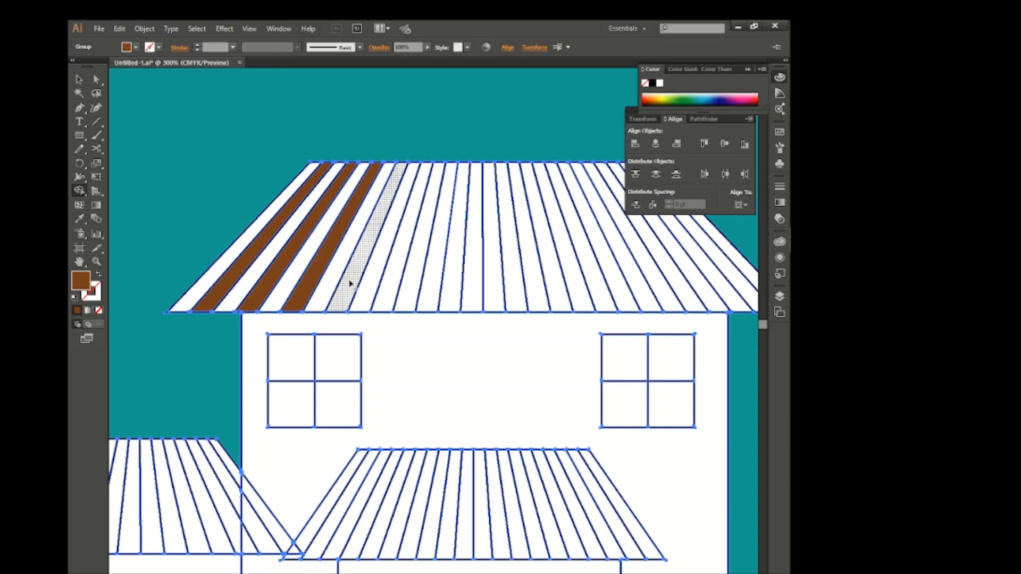
{"action": "left_click", "coordinate": [357, 282]}
{"action": "left_click", "coordinate": [396, 290]}
{"action": "left_click", "coordinate": [432, 295]}
{"action": "left_click", "coordinate": [471, 299]}
{"action": "left_click", "coordinate": [515, 301]}
{"action": "left_click", "coordinate": [559, 299]}
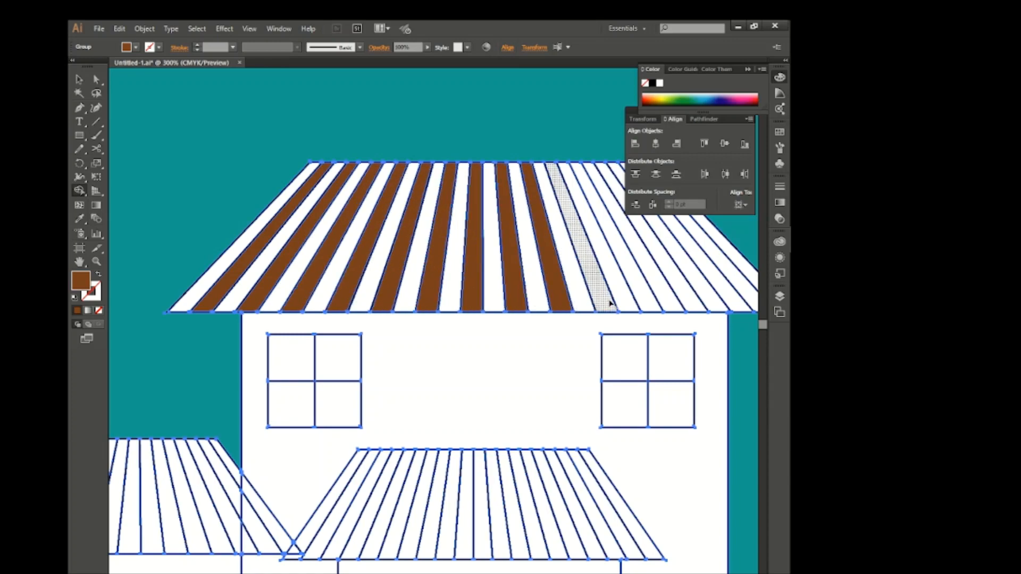
{"action": "left_click", "coordinate": [600, 296]}
{"action": "left_click", "coordinate": [646, 296]}
{"action": "left_click", "coordinate": [688, 296]}
{"action": "left_click", "coordinate": [730, 294]}
Fill the lower-left and upper-right panes of both upper windows with brown.
{"action": "scroll", "coordinate": [424, 334], "scroll_direction": "down", "scroll_amount": 3}
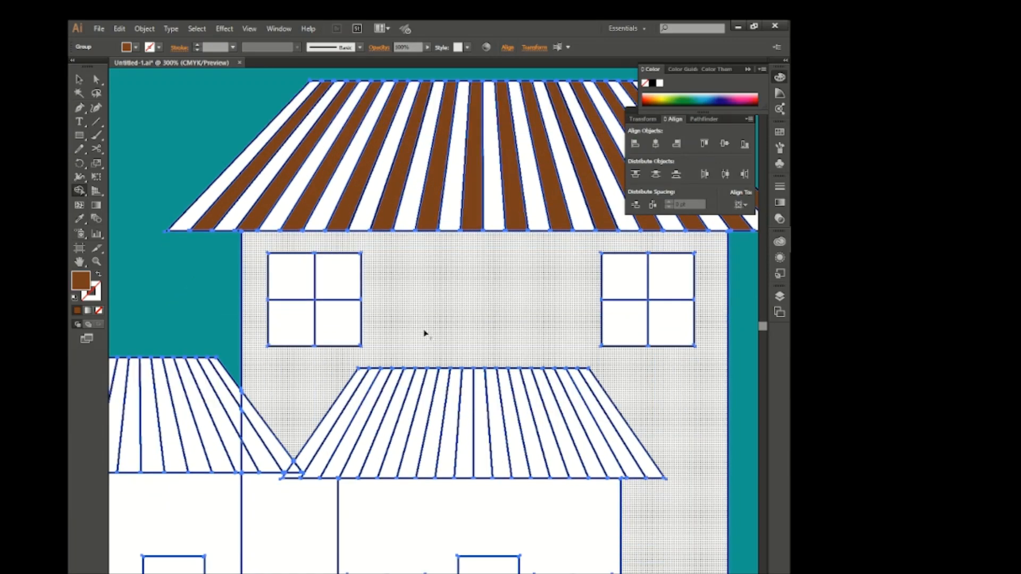
{"action": "left_click", "coordinate": [290, 325]}
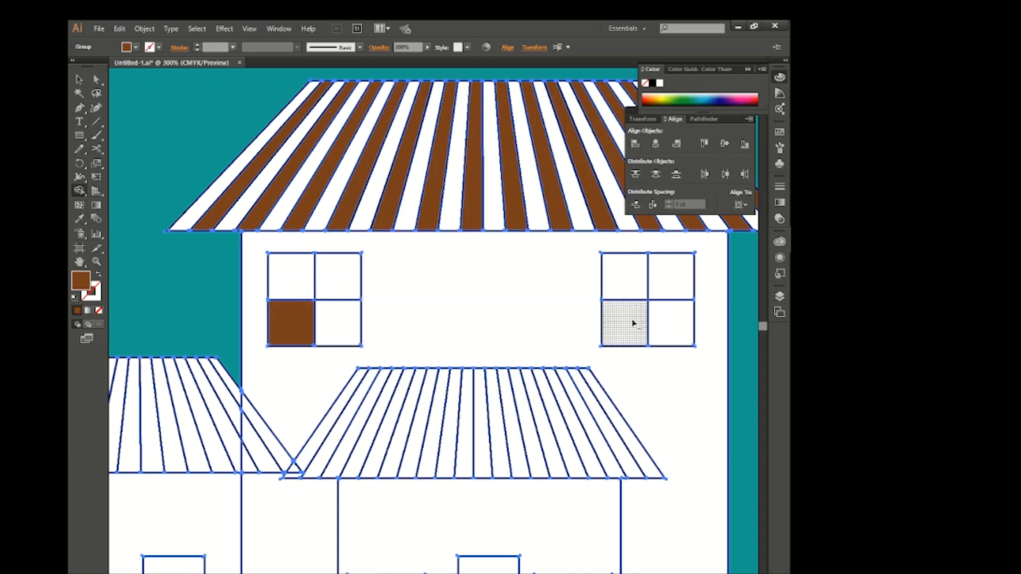
{"action": "left_click", "coordinate": [630, 322]}
{"action": "left_click", "coordinate": [670, 276]}
{"action": "left_click", "coordinate": [360, 284]}
Fill every second stripe of the middle front house's roof with brown.
{"action": "scroll", "coordinate": [351, 346], "scroll_direction": "down", "scroll_amount": 3}
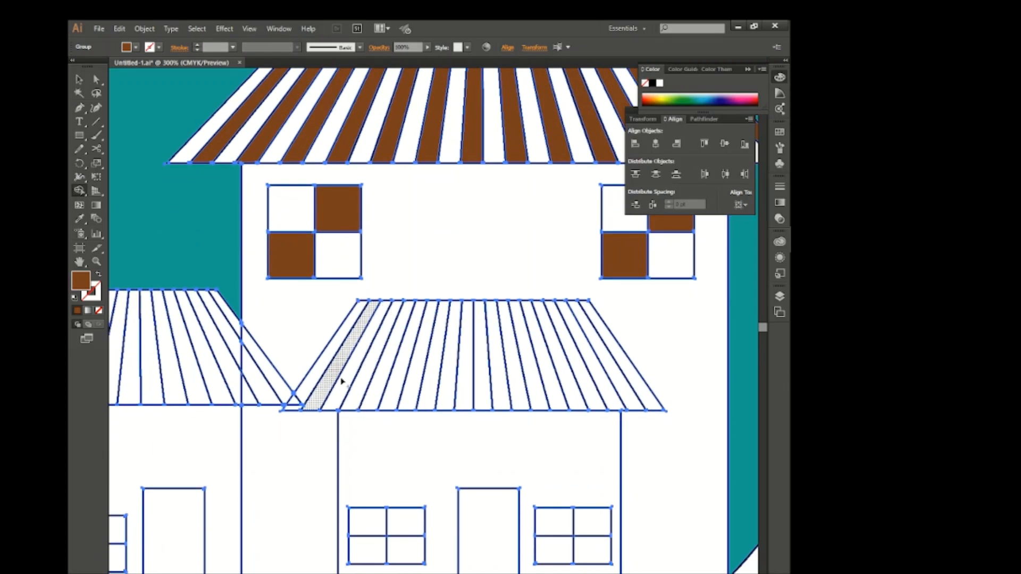
{"action": "left_click", "coordinate": [333, 382]}
{"action": "left_click", "coordinate": [361, 378]}
{"action": "left_click", "coordinate": [395, 378]}
{"action": "left_click", "coordinate": [431, 378]}
{"action": "left_click", "coordinate": [464, 379]}
{"action": "left_click", "coordinate": [498, 379]}
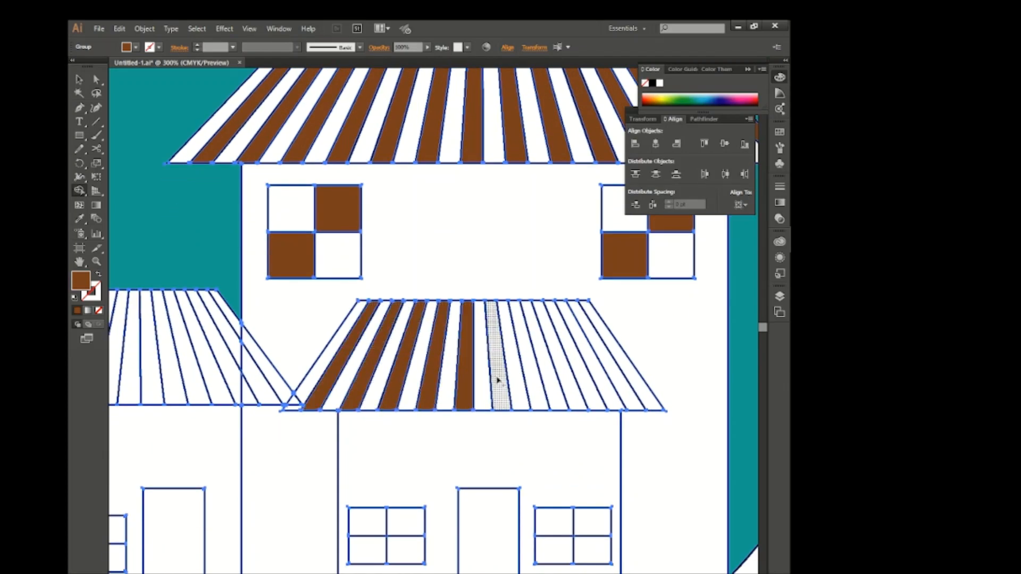
{"action": "left_click", "coordinate": [532, 378]}
{"action": "left_click", "coordinate": [563, 380]}
{"action": "left_click", "coordinate": [598, 379]}
{"action": "left_click", "coordinate": [634, 379]}
Fill alternating stripes of the left house's roof with brown.
{"action": "scroll", "coordinate": [151, 363], "scroll_direction": "left", "scroll_amount": 5}
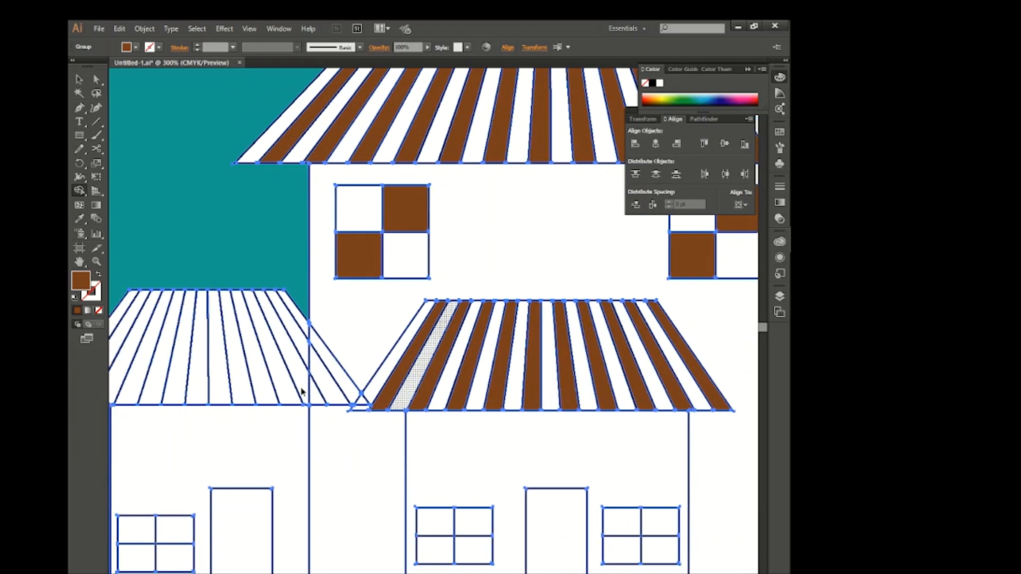
{"action": "left_click", "coordinate": [140, 367]}
{"action": "left_click", "coordinate": [180, 367]}
{"action": "left_click", "coordinate": [223, 367]}
{"action": "left_click", "coordinate": [265, 367]}
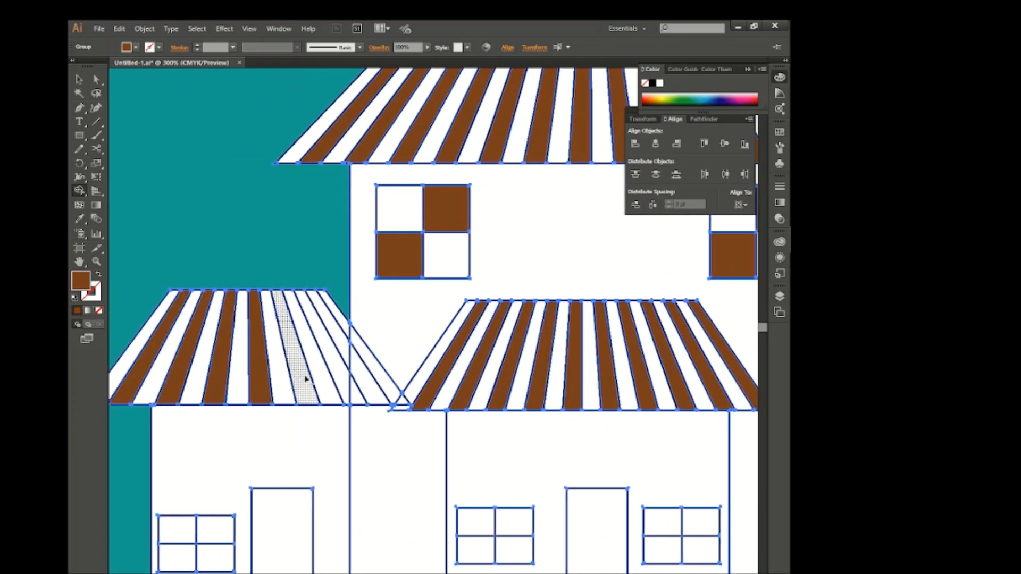
{"action": "left_click", "coordinate": [306, 367]}
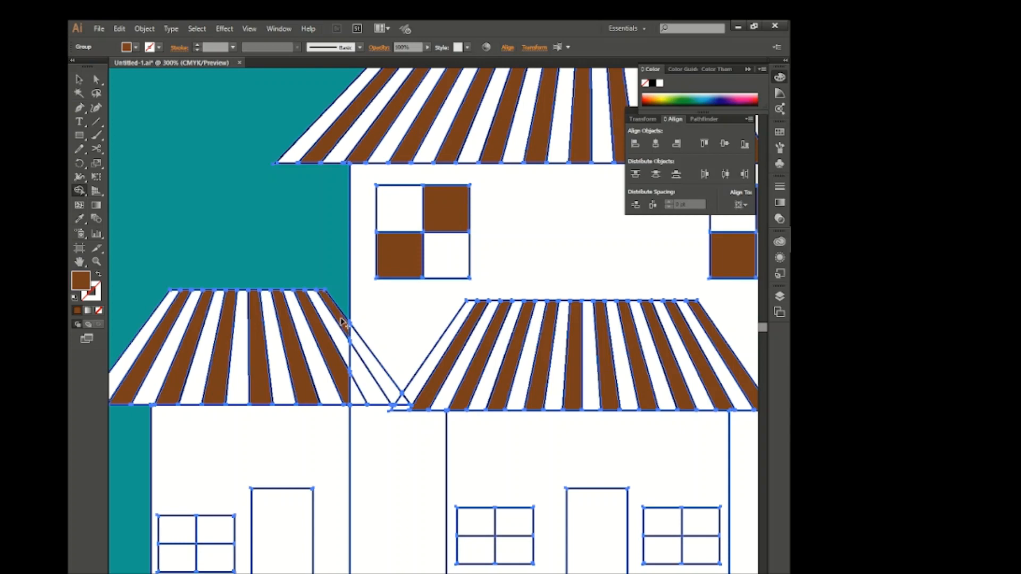
Fill the lower-left and upper-right panes of the left house's window with brown.
{"action": "scroll", "coordinate": [343, 321], "scroll_direction": "down", "scroll_amount": 3}
{"action": "left_click", "coordinate": [175, 433]}
{"action": "left_click", "coordinate": [215, 408]}
Fill the tall house's wall with yellow and merge in the overlapping roof corner and the strip between the front houses.
{"action": "scroll", "coordinate": [421, 373], "scroll_direction": "down", "scroll_amount": 2}
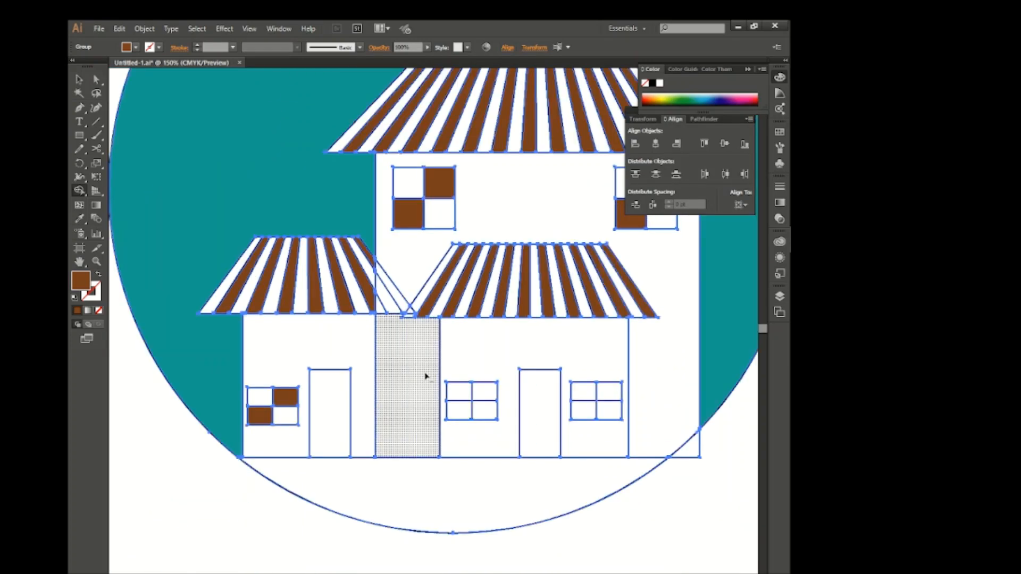
{"action": "scroll", "coordinate": [425, 376], "scroll_direction": "down", "scroll_amount": 1}
{"action": "scroll", "coordinate": [467, 353], "scroll_direction": "up", "scroll_amount": 1}
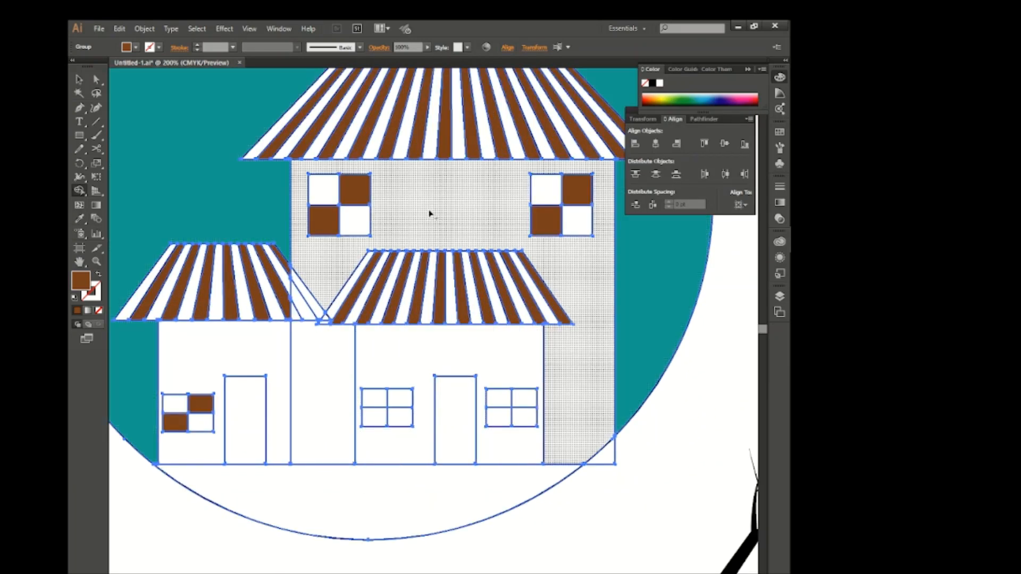
{"action": "left_click", "coordinate": [334, 263]}
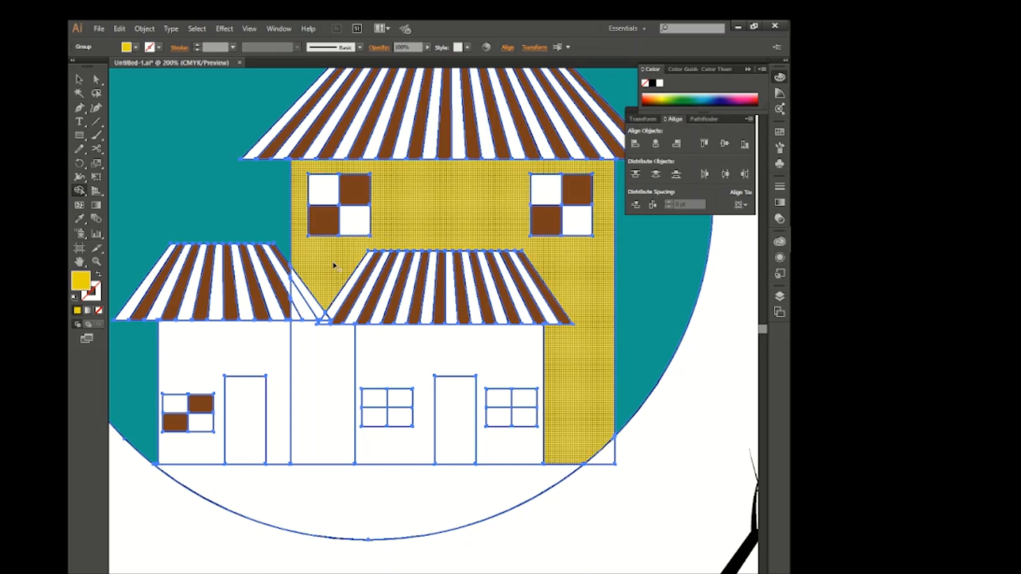
{"action": "left_click_drag", "start_coordinate": [334, 264], "coordinate": [300, 330]}
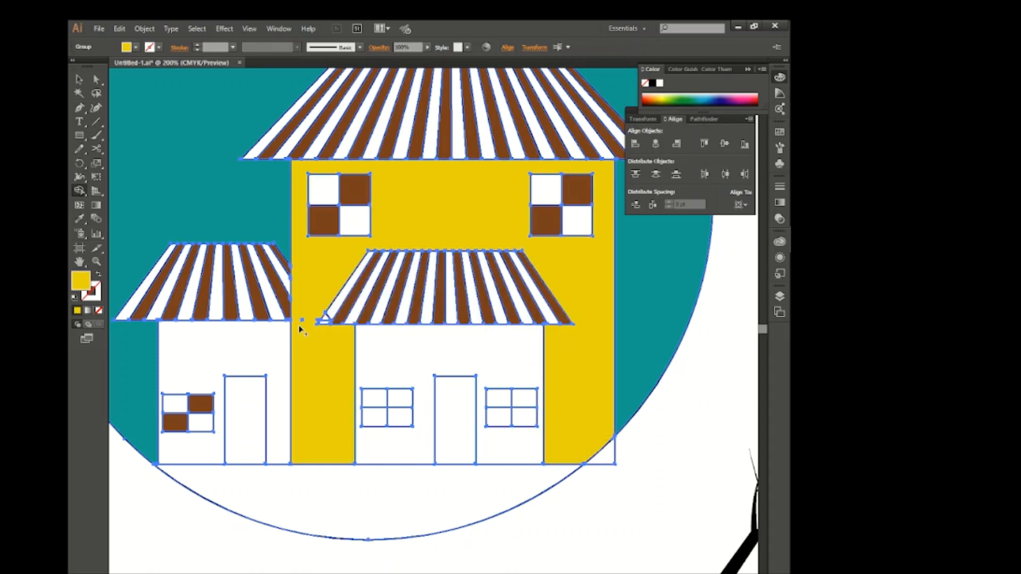
Fill the walls of the two smaller front houses with yellow.
{"action": "scroll", "coordinate": [325, 361], "scroll_direction": "down", "scroll_amount": 2}
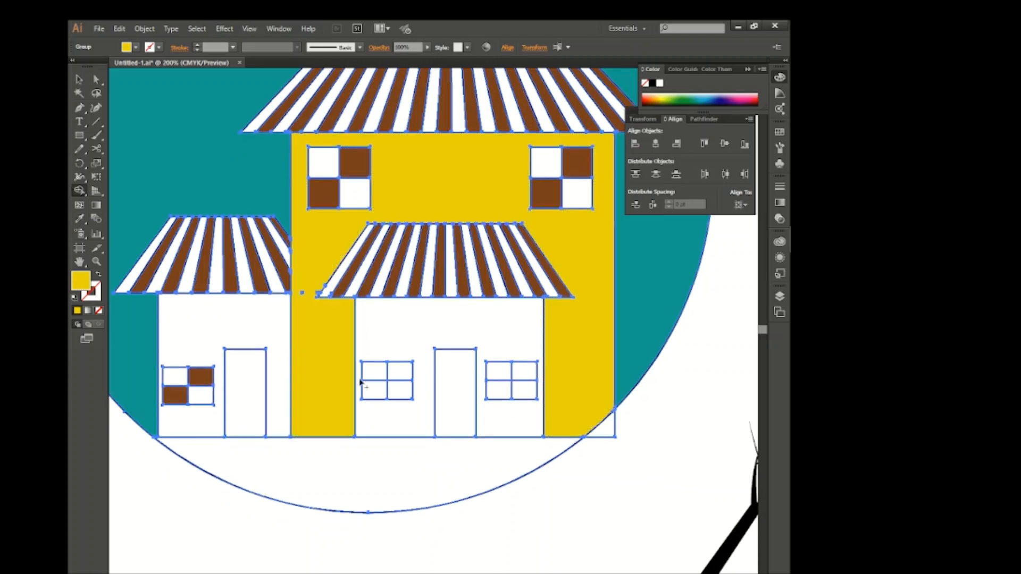
{"action": "left_click", "coordinate": [391, 345]}
{"action": "left_click", "coordinate": [276, 333]}
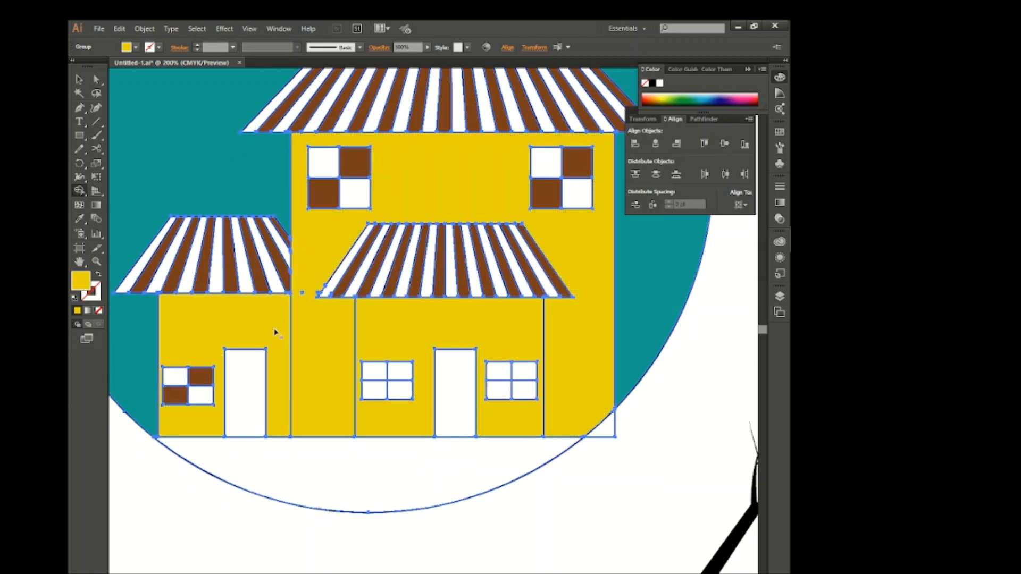
Fill diagonally opposite panes of the middle front house's two windows and both doors with green.
{"action": "left_click", "coordinate": [668, 103]}
{"action": "left_click", "coordinate": [524, 371]}
{"action": "left_click", "coordinate": [498, 390]}
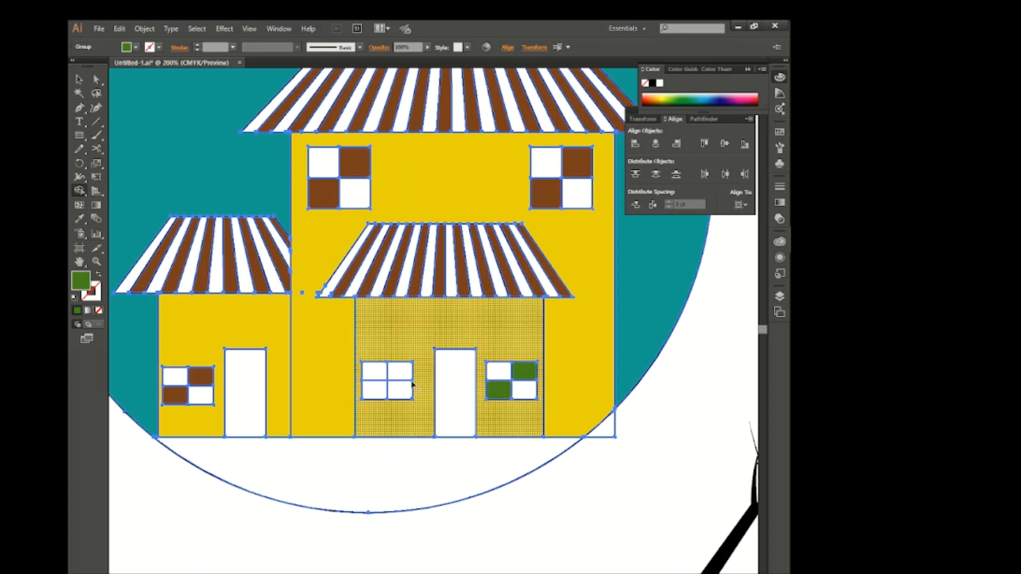
{"action": "left_click", "coordinate": [401, 370]}
{"action": "left_click", "coordinate": [374, 390]}
{"action": "left_click", "coordinate": [456, 394]}
{"action": "left_click", "coordinate": [257, 395]}
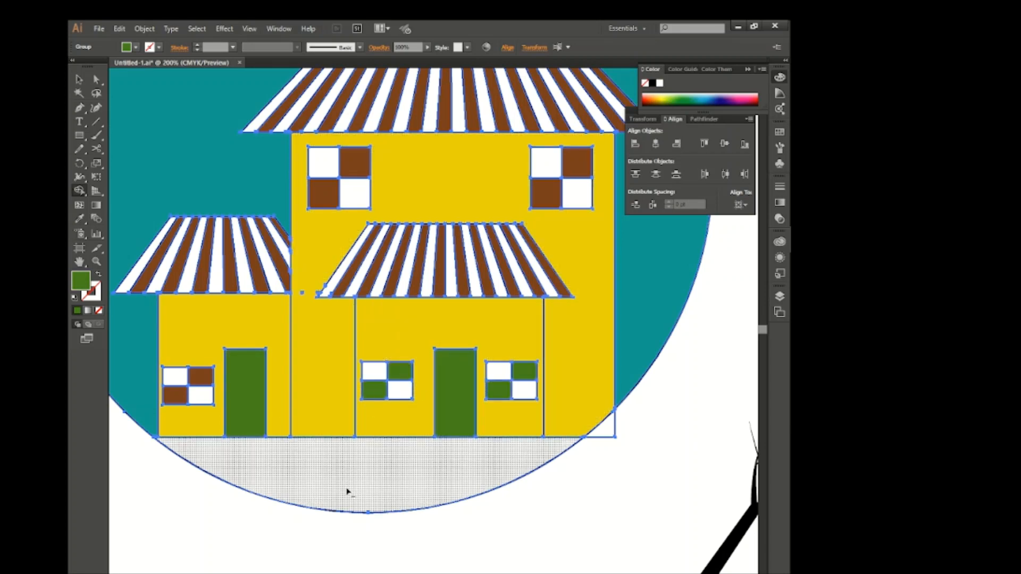
Fill the ground segment of the circle below the houses with green using the Shape Builder.
{"action": "left_click", "coordinate": [347, 490]}
{"action": "left_click", "coordinate": [79, 80]}
{"action": "scroll", "coordinate": [354, 361], "scroll_direction": "down", "scroll_amount": 1}
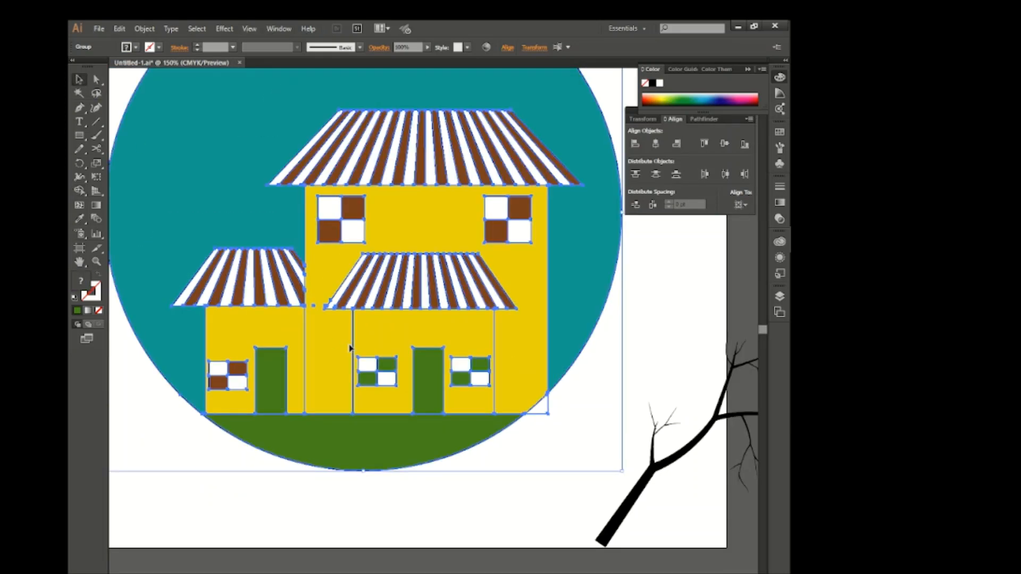
{"action": "scroll", "coordinate": [352, 349], "scroll_direction": "up", "scroll_amount": 4}
{"action": "scroll", "coordinate": [351, 348], "scroll_direction": "down", "scroll_amount": 1}
{"action": "scroll", "coordinate": [319, 298], "scroll_direction": "down", "scroll_amount": 1}
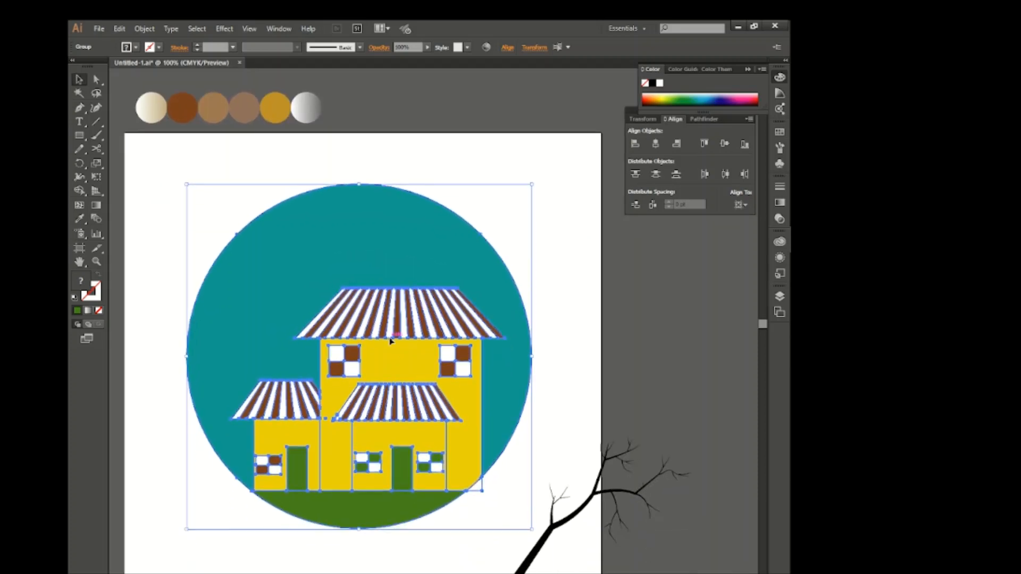
Apply the cream gradient swatch to the circle's background and ground, running vertically from white at the base to tan at the top.
{"action": "scroll", "coordinate": [293, 256], "scroll_direction": "left", "scroll_amount": 2}
{"action": "left_click", "coordinate": [78, 219]}
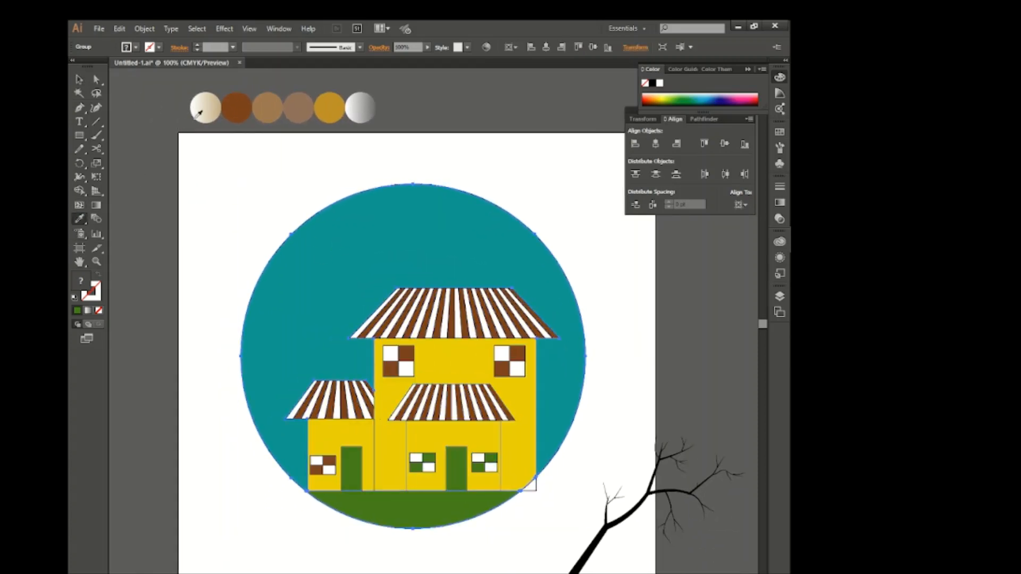
{"action": "left_click", "coordinate": [205, 107]}
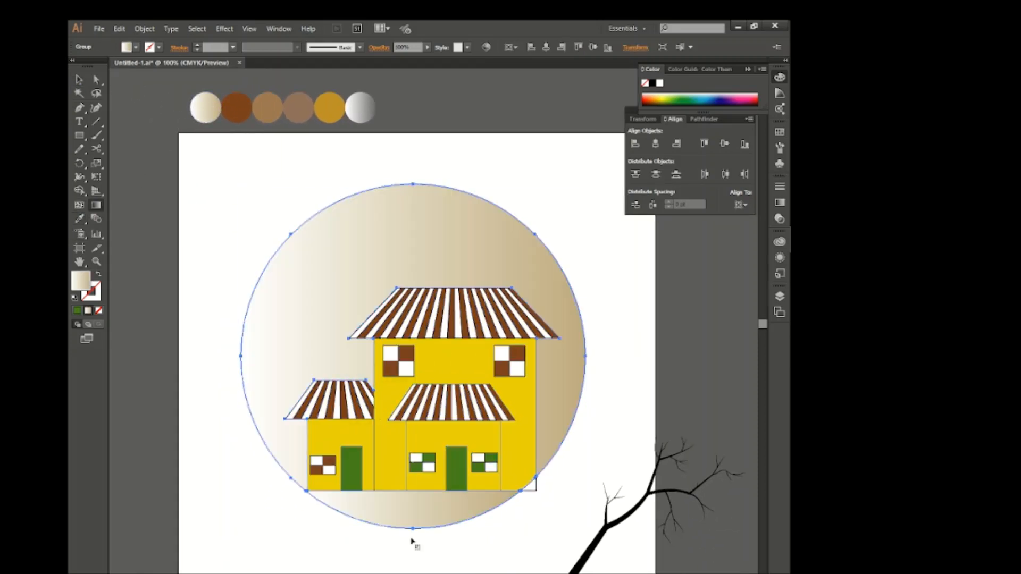
{"action": "left_click_drag", "start_coordinate": [412, 542], "coordinate": [413, 180]}
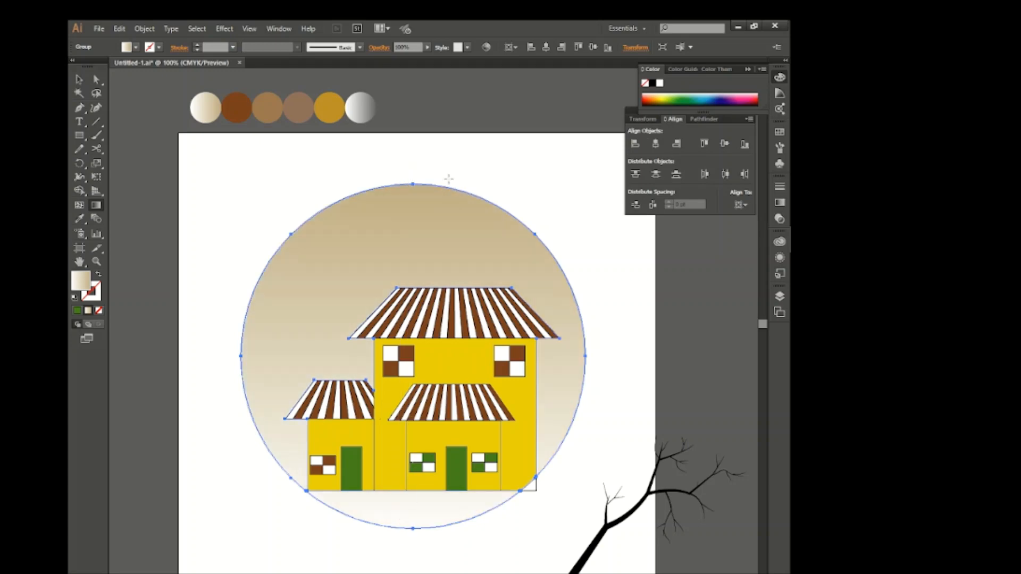
{"action": "left_click_drag", "start_coordinate": [410, 541], "coordinate": [428, 162]}
{"action": "left_click", "coordinate": [79, 80]}
{"action": "left_click", "coordinate": [194, 201]}
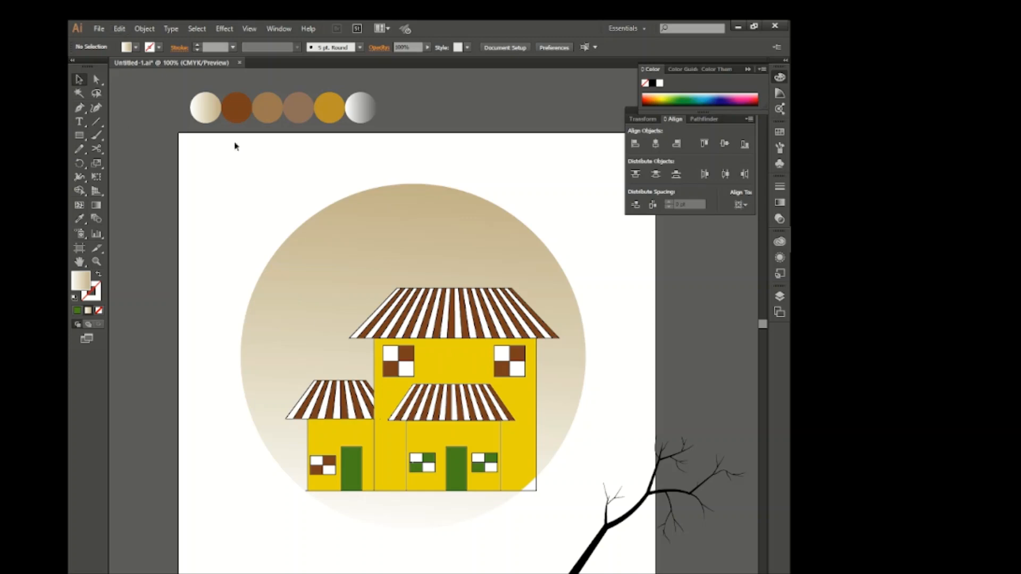
Try to recolour the grouped tall house with a brown sample from the swatch circles, and undo it.
{"action": "left_click", "coordinate": [426, 368]}
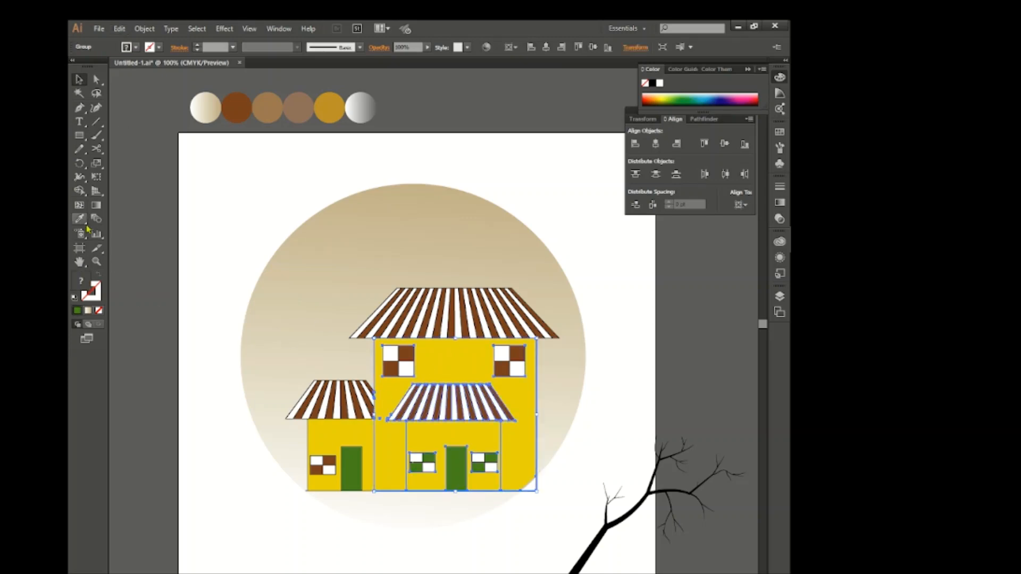
{"action": "left_click", "coordinate": [79, 218]}
{"action": "left_click", "coordinate": [332, 105]}
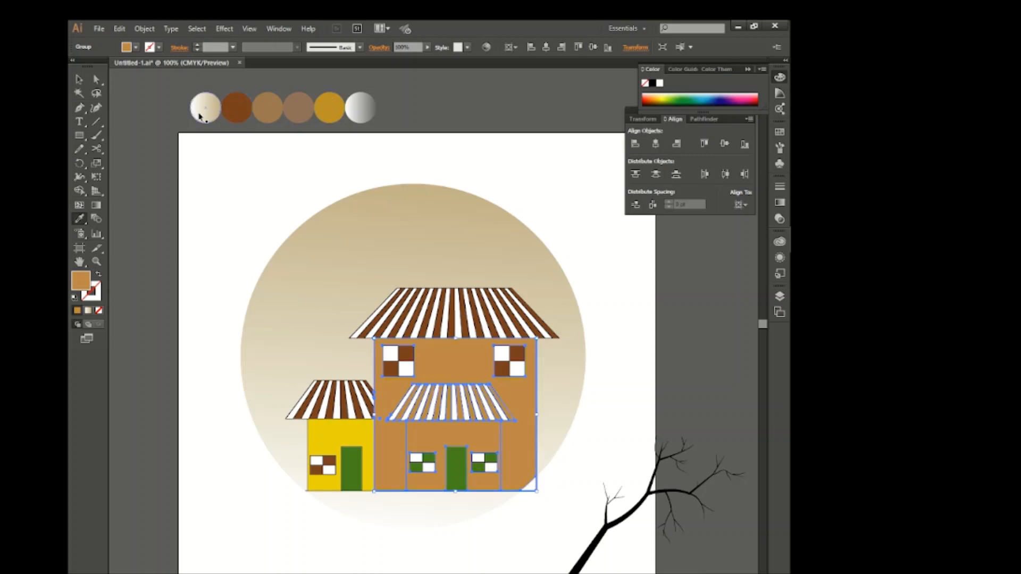
{"action": "key", "text": "ctrl+z"}
{"action": "key", "text": "ctrl+z"}
{"action": "key", "text": "v"}
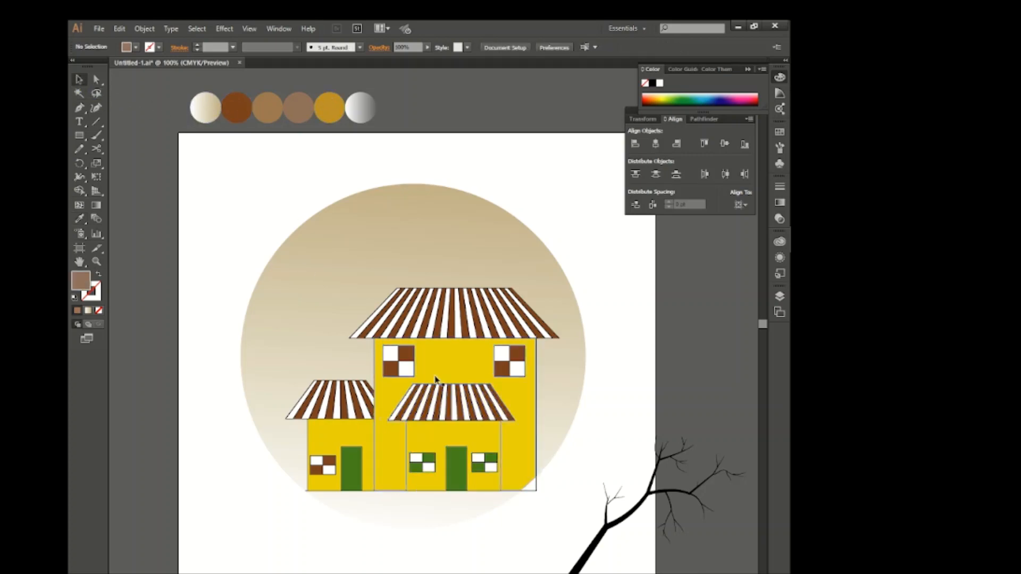
Ungroup the tall house and recolour only its wall with the ochre swatch.
{"action": "right_click", "coordinate": [437, 353]}
{"action": "left_click", "coordinate": [470, 417]}
{"action": "left_click", "coordinate": [391, 457]}
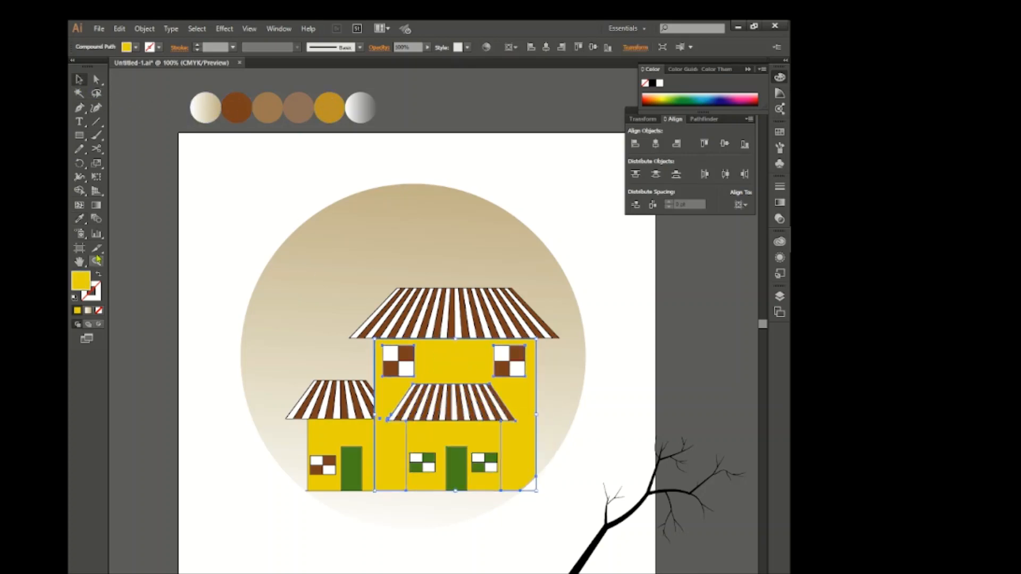
{"action": "key", "text": "i"}
{"action": "left_click", "coordinate": [329, 106]}
{"action": "key", "text": "v"}
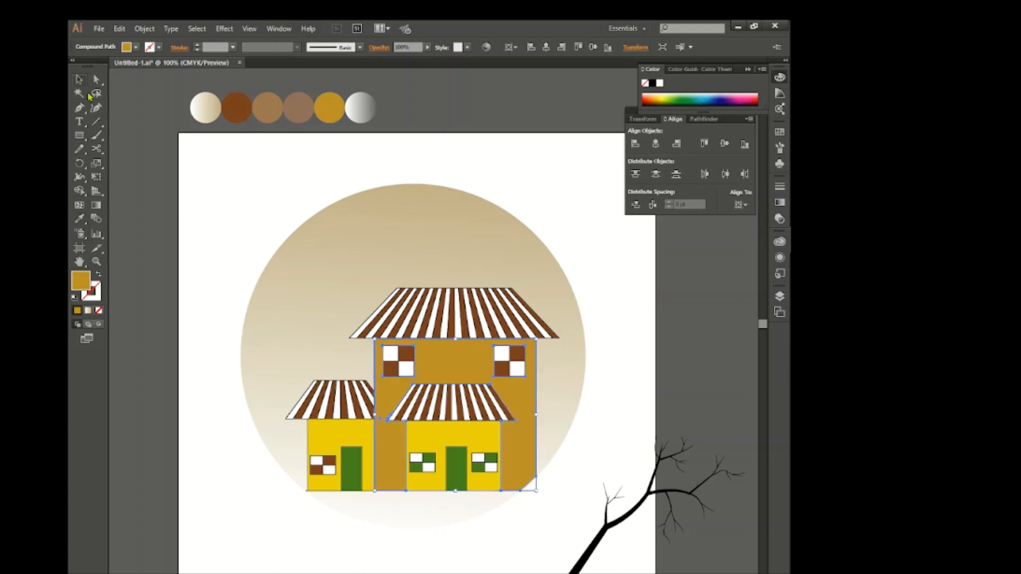
{"action": "key", "text": "ctrl+shift+a"}
Compare the swatch colours on the middle front house's wall and settle on the greyish-brown one.
{"action": "left_click", "coordinate": [434, 440]}
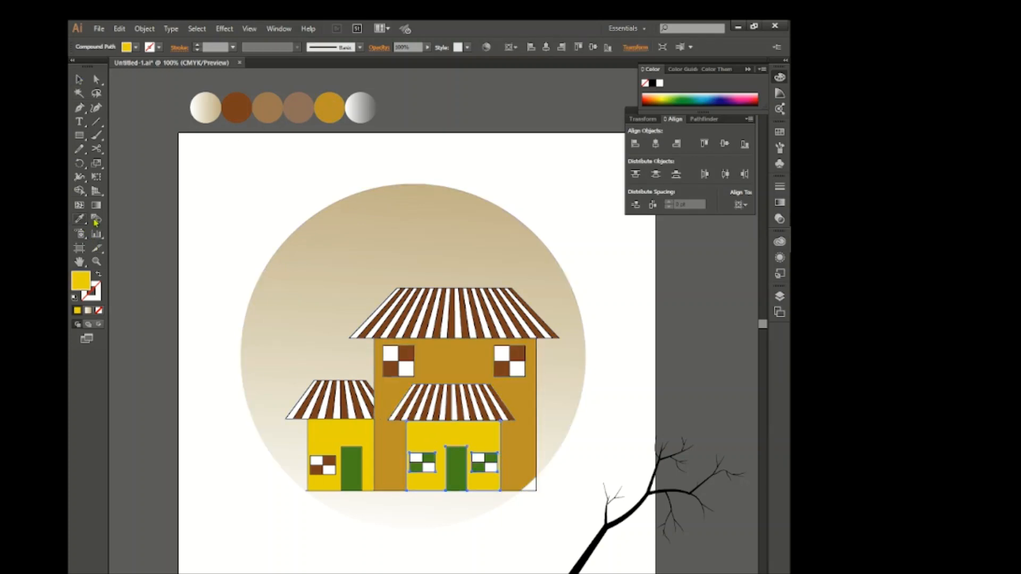
{"action": "key", "text": "i"}
{"action": "left_click", "coordinate": [297, 109]}
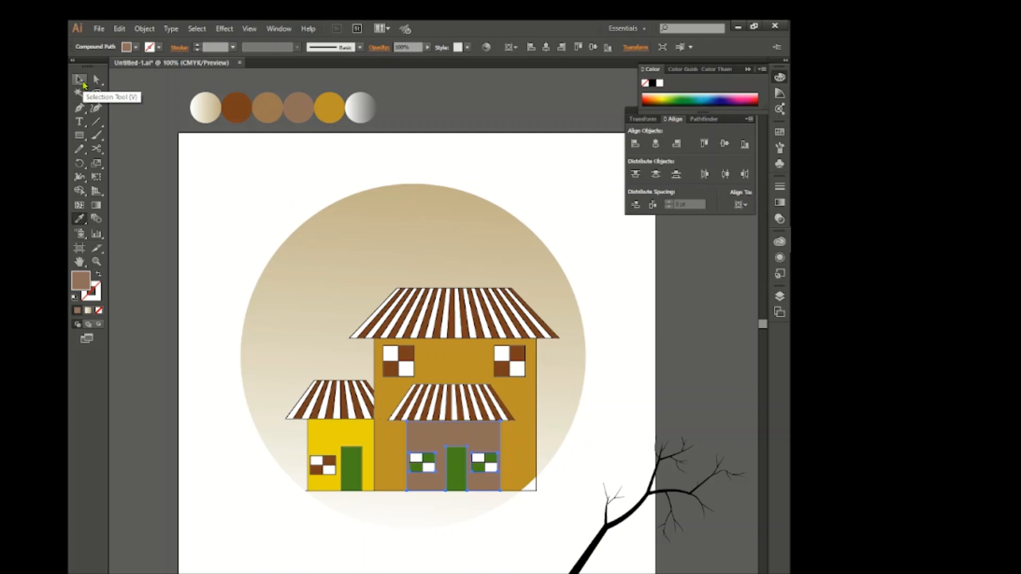
{"action": "left_click", "coordinate": [273, 106]}
{"action": "left_click", "coordinate": [296, 104]}
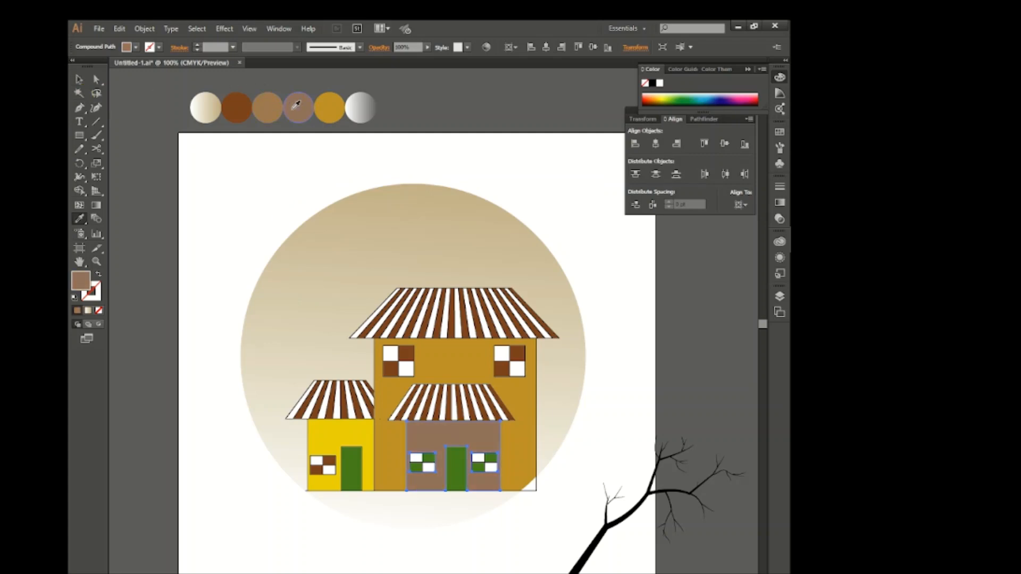
{"action": "left_click", "coordinate": [237, 106]}
{"action": "left_click", "coordinate": [273, 105]}
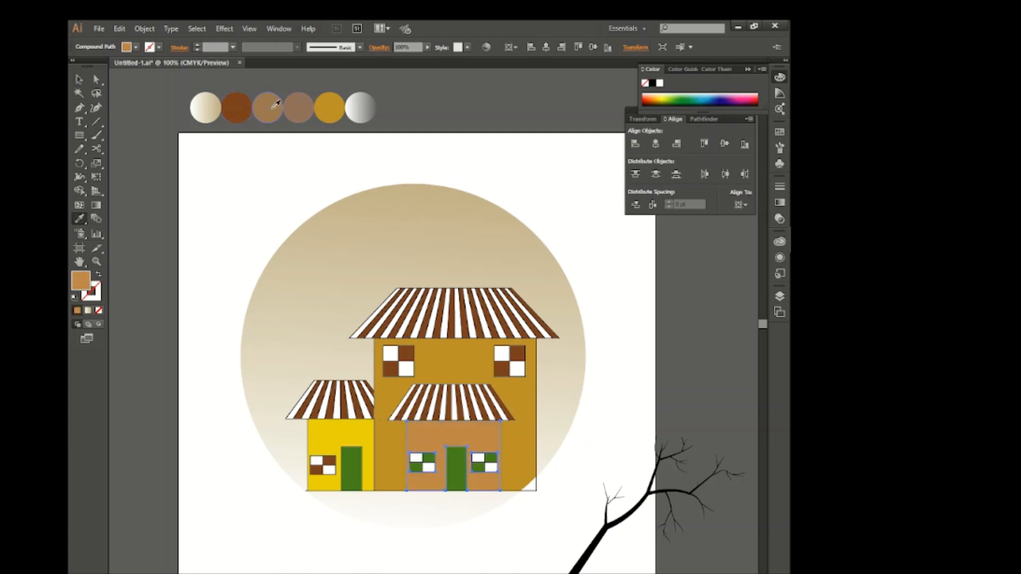
{"action": "left_click", "coordinate": [296, 105]}
{"action": "left_click", "coordinate": [330, 101]}
{"action": "left_click", "coordinate": [297, 105]}
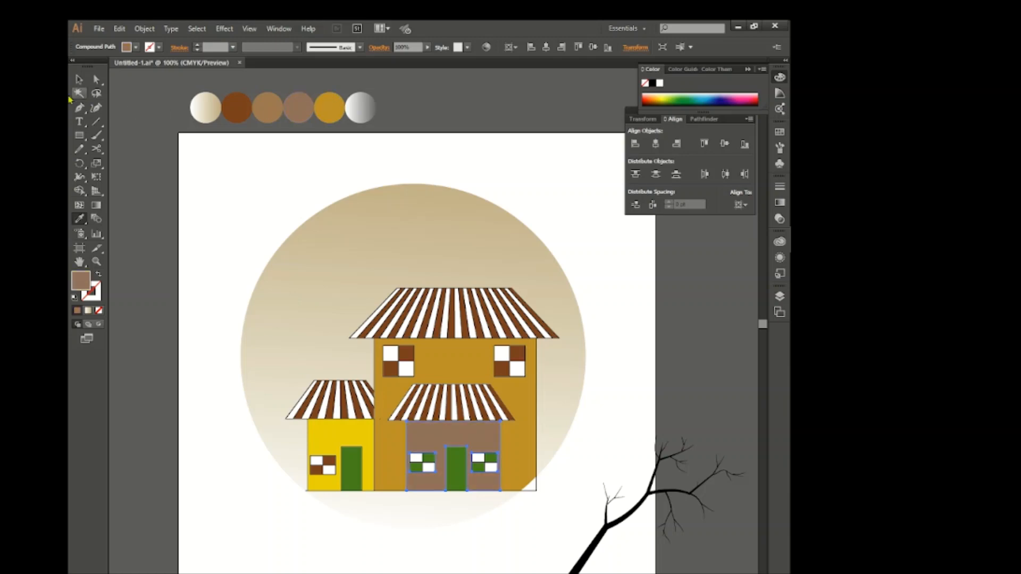
{"action": "left_click", "coordinate": [79, 79]}
{"action": "left_click", "coordinate": [176, 175]}
Recolour the doors of both front houses with the light brown swatch.
{"action": "scroll", "coordinate": [236, 267], "scroll_direction": "down", "scroll_amount": 2}
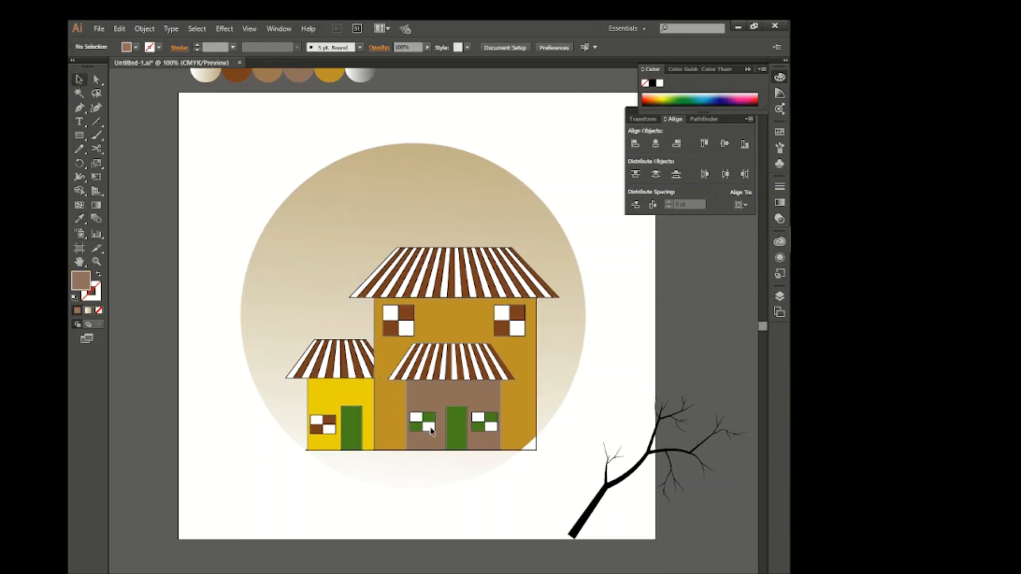
{"action": "left_click", "coordinate": [428, 424]}
{"action": "left_click", "coordinate": [456, 430]}
{"action": "left_click", "coordinate": [353, 432], "text": "shift"}
{"action": "key", "text": "i"}
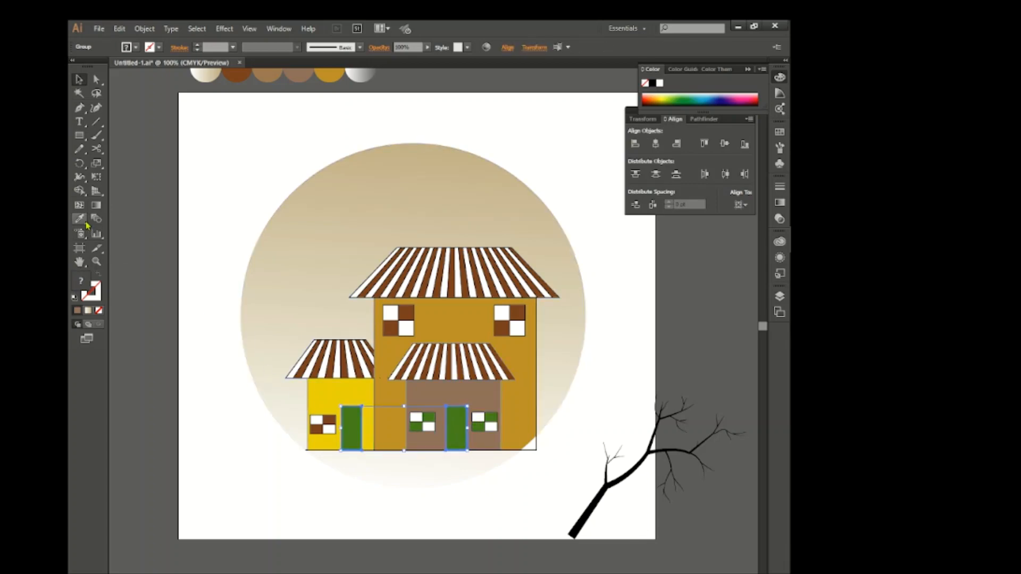
{"action": "scroll", "coordinate": [276, 260], "scroll_direction": "up", "scroll_amount": 2}
{"action": "left_click", "coordinate": [302, 113]}
{"action": "left_click", "coordinate": [268, 109]}
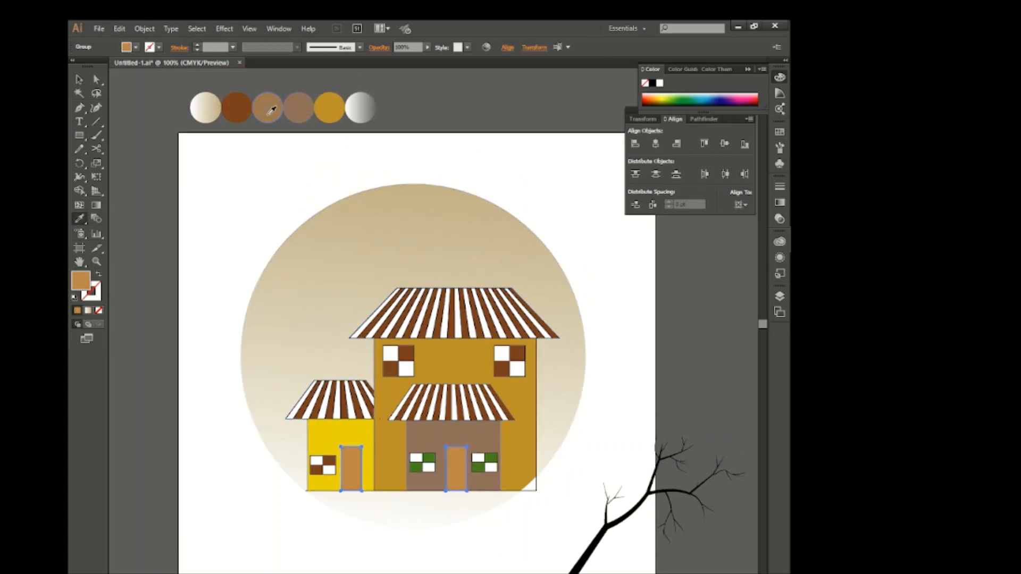
{"action": "key", "text": "v"}
{"action": "left_click", "coordinate": [159, 177]}
Recolour the left house's wall with the greyish brown sampled from the middle front house.
{"action": "left_click", "coordinate": [331, 436]}
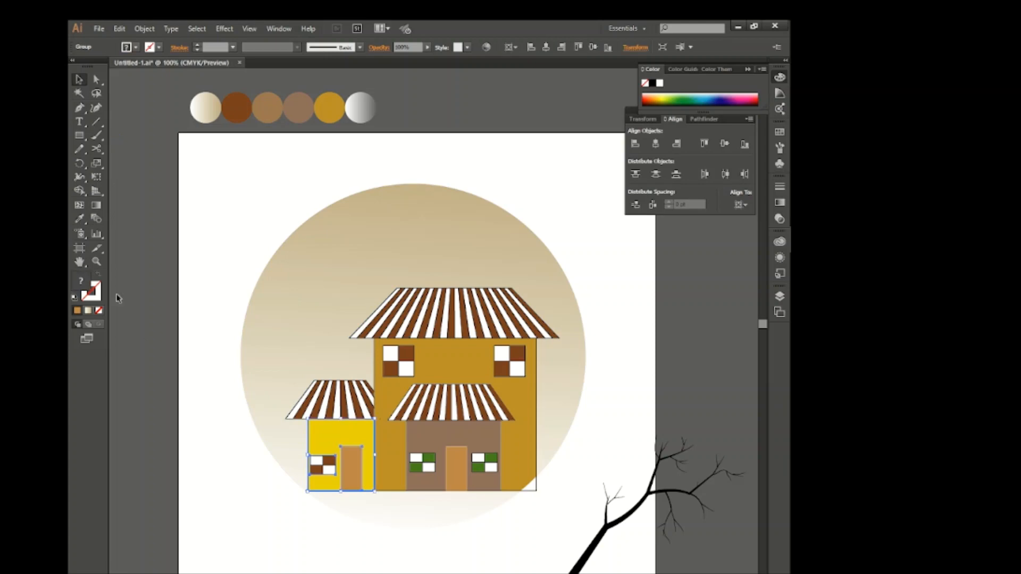
{"action": "key", "text": "i"}
{"action": "left_click", "coordinate": [484, 432]}
{"action": "key", "text": "v"}
{"action": "key", "text": "ctrl+shift+a"}
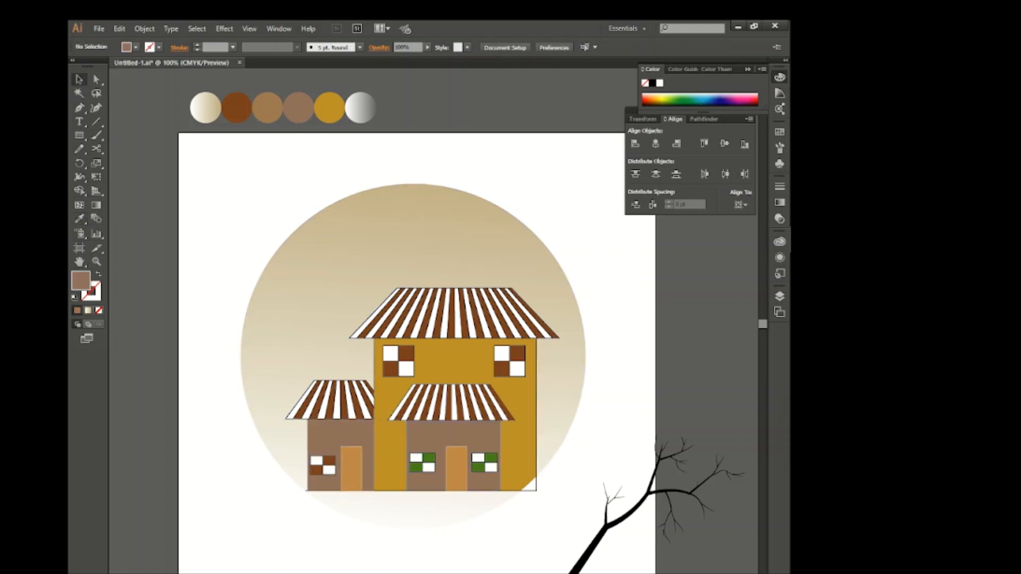
Recolour all green window panes of the middle front house with the brown of the upper window panes.
{"action": "scroll", "coordinate": [292, 391], "scroll_direction": "down", "scroll_amount": 2}
{"action": "key", "text": "y"}
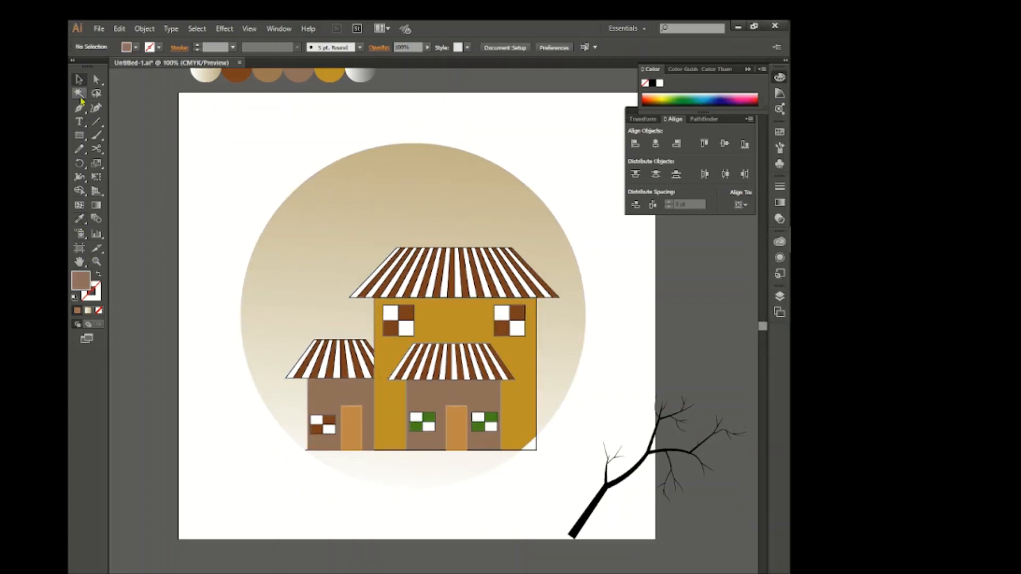
{"action": "left_click", "coordinate": [416, 418]}
{"action": "key", "text": "i"}
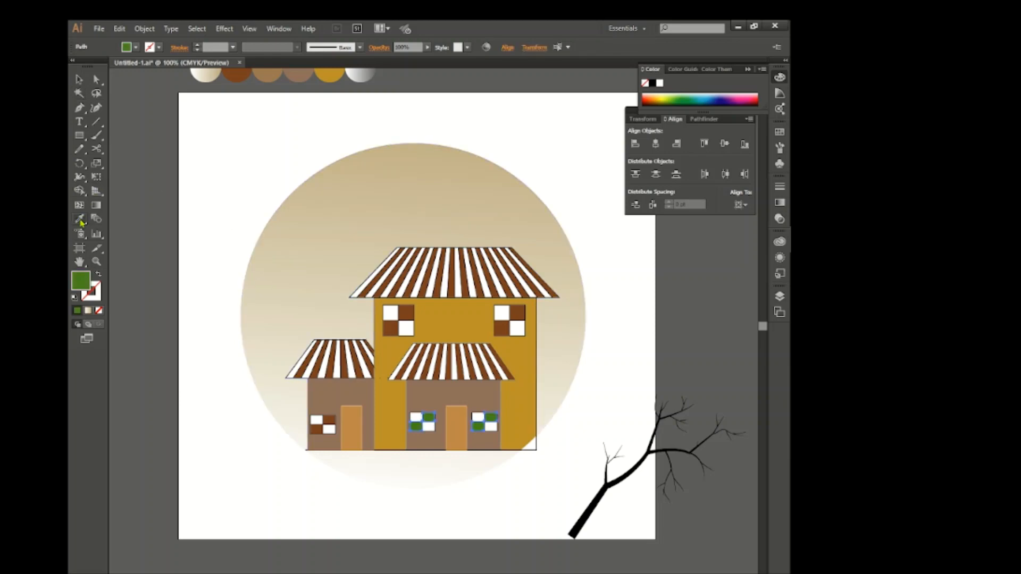
{"action": "left_click", "coordinate": [407, 313]}
{"action": "left_click", "coordinate": [79, 80]}
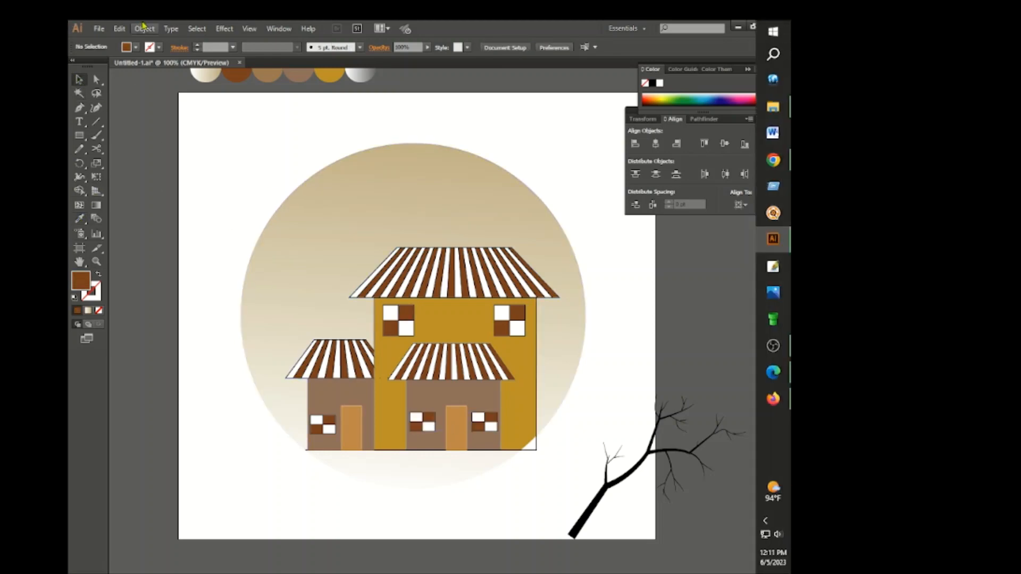
Delete the tall house's corner protruding beyond the circle and fill the ground segment with the grey gradient swatch.
{"action": "left_click", "coordinate": [534, 450]}
{"action": "scroll", "coordinate": [386, 471], "scroll_direction": "down", "scroll_amount": 3}
{"action": "left_click", "coordinate": [386, 471]}
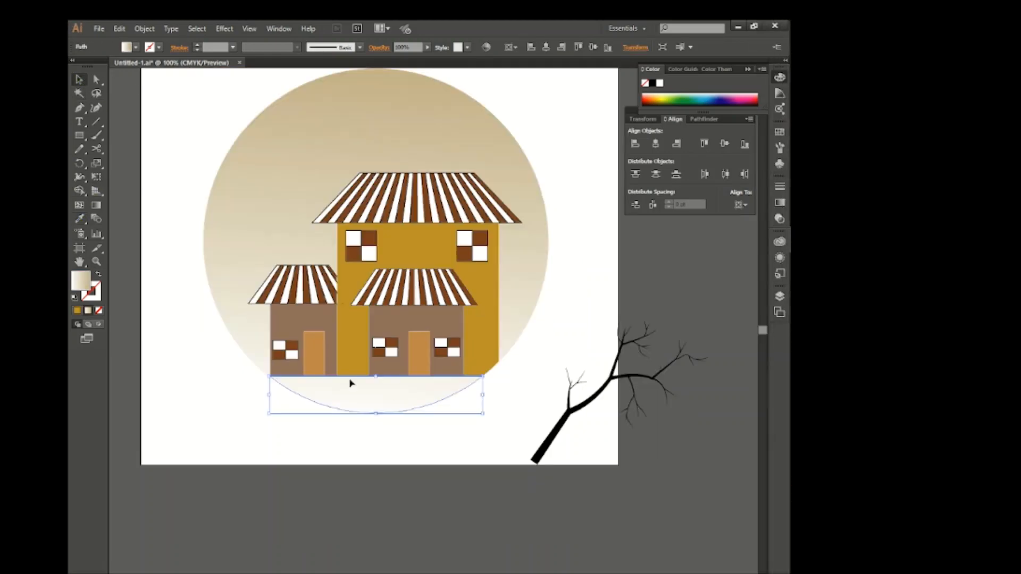
{"action": "scroll", "coordinate": [295, 326], "scroll_direction": "up", "scroll_amount": 4}
{"action": "key", "text": "i"}
{"action": "left_click", "coordinate": [324, 88]}
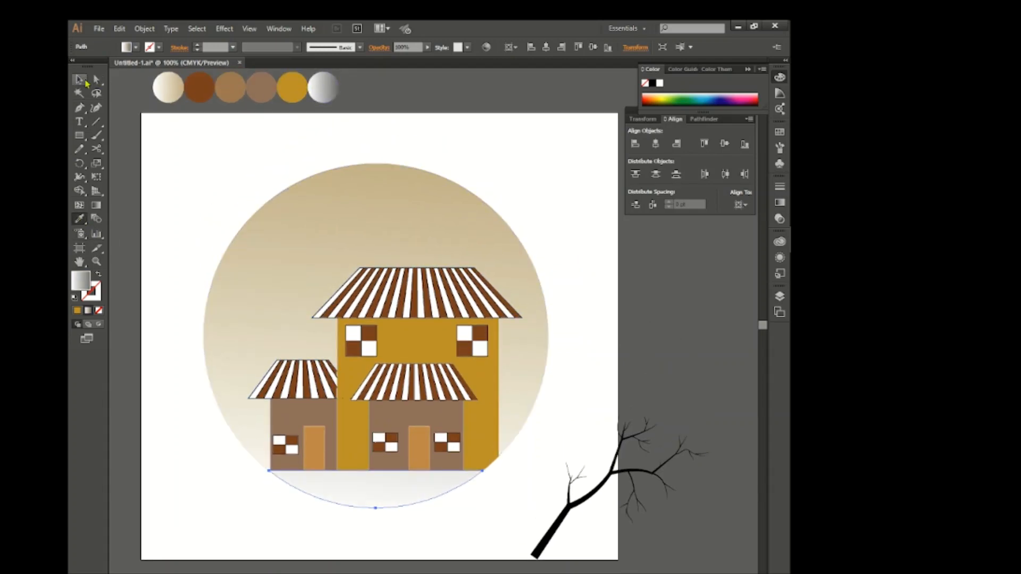
Redirect the ground's gradient vertically so it runs from dark grey beneath the houses to white at the bottom.
{"action": "scroll", "coordinate": [292, 285], "scroll_direction": "down", "scroll_amount": 2}
{"action": "key", "text": "g"}
{"action": "left_click_drag", "start_coordinate": [399, 103], "coordinate": [372, 484]}
{"action": "left_click_drag", "start_coordinate": [375, 430], "coordinate": [374, 497]}
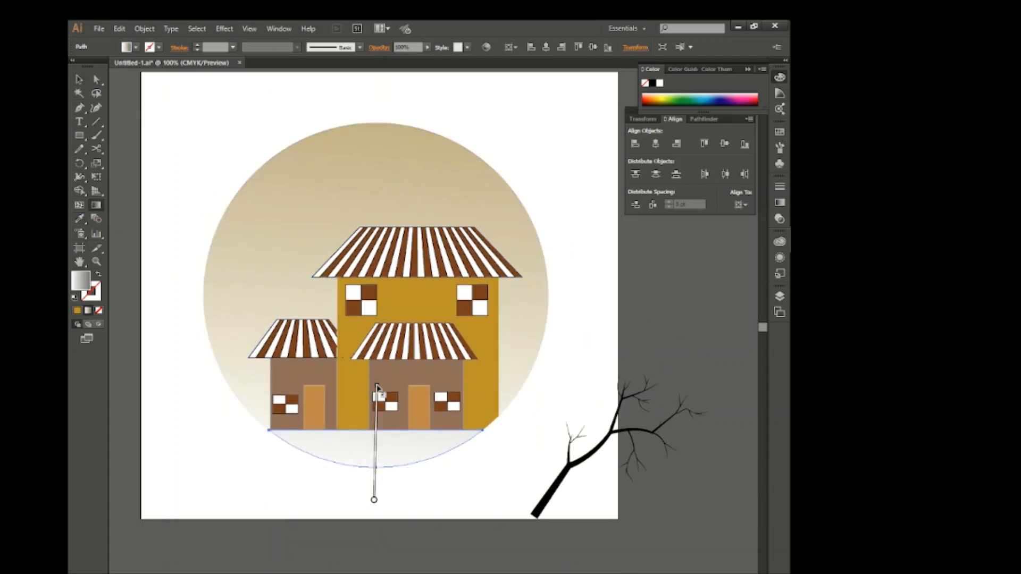
{"action": "key", "text": "v"}
{"action": "left_click", "coordinate": [422, 470]}
Move the tree branch onto the circle's left edge and trim off the part outside the circle.
{"action": "left_click_drag", "start_coordinate": [629, 440], "coordinate": [279, 220]}
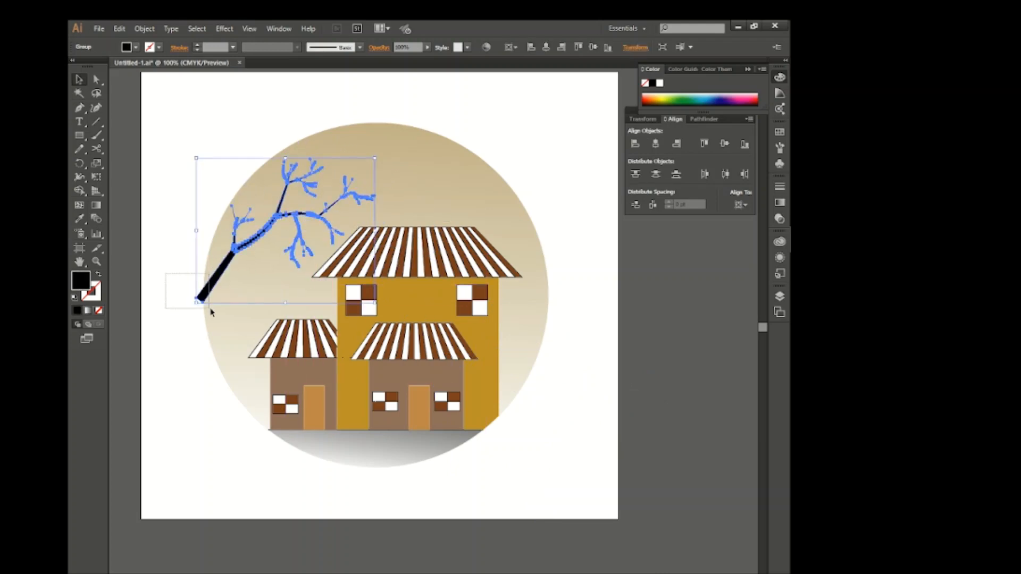
{"action": "key", "text": "ctrl+a"}
{"action": "key", "text": "shift+m"}
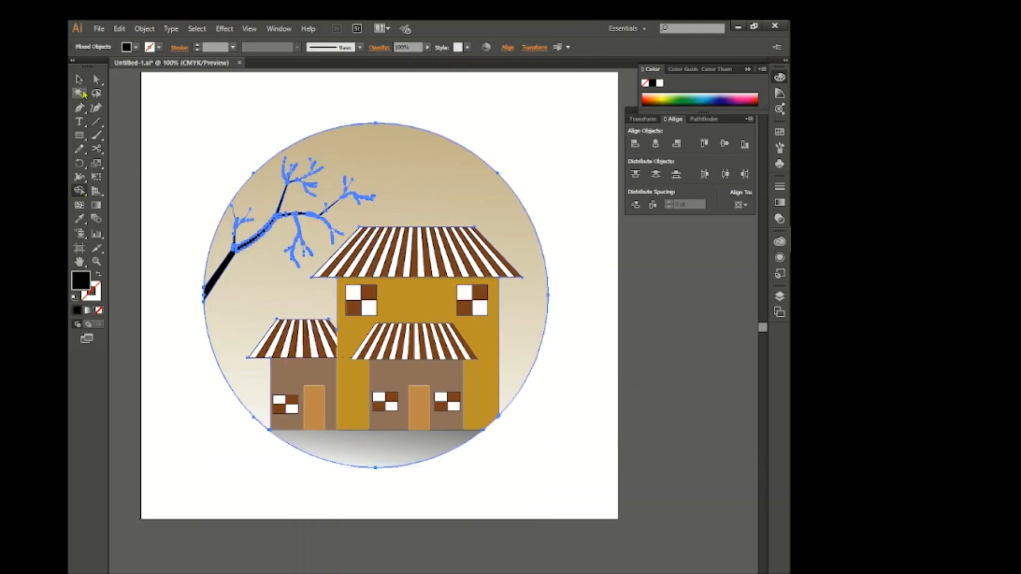
{"action": "left_click", "coordinate": [79, 79]}
{"action": "left_click", "coordinate": [152, 141]}
Draw a small circle in the sky above the tall house's roof and fill it with white as a moon.
{"action": "left_click_drag", "start_coordinate": [80, 135], "coordinate": [123, 161]}
{"action": "left_click_drag", "start_coordinate": [376, 204], "coordinate": [386, 222]}
{"action": "left_click", "coordinate": [128, 47]}
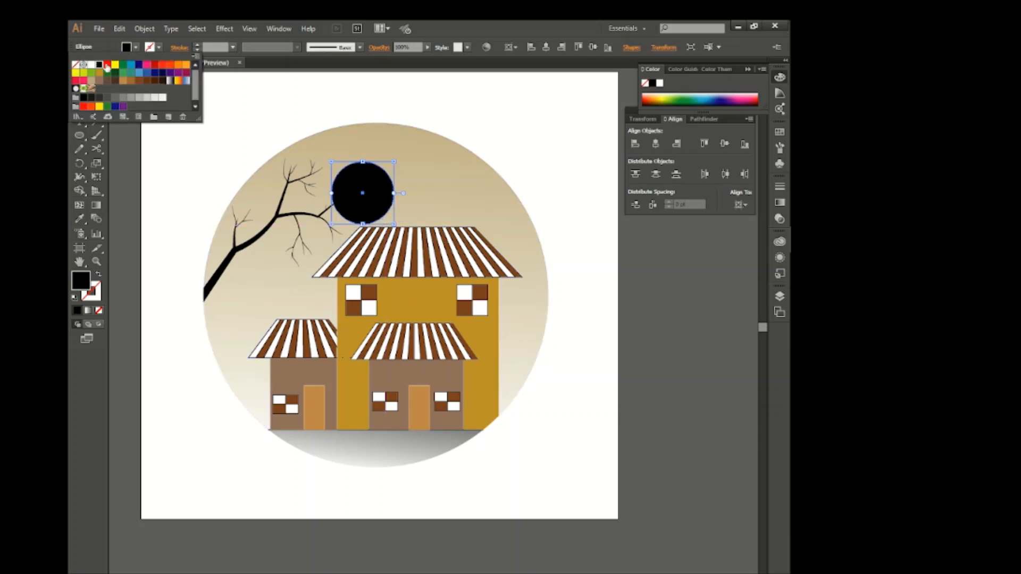
{"action": "left_click", "coordinate": [107, 66]}
{"action": "left_click", "coordinate": [201, 188]}
Bring the tree branch to the front so that its twigs overlap the moon.
{"action": "left_click", "coordinate": [266, 224]}
{"action": "right_click", "coordinate": [286, 193]}
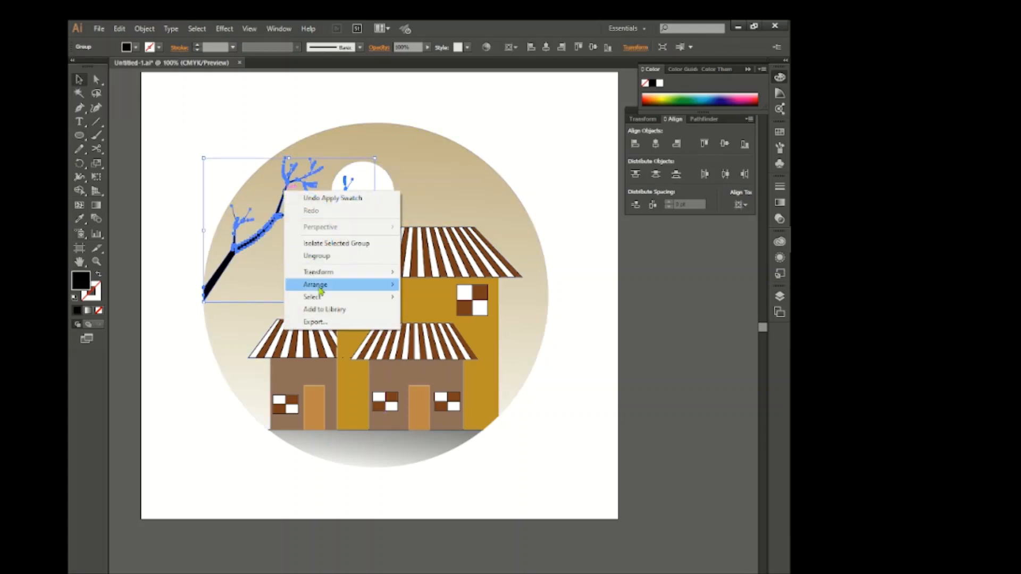
{"action": "mouse_move", "coordinate": [321, 290]}
{"action": "left_click", "coordinate": [455, 287]}
{"action": "left_click", "coordinate": [242, 75]}
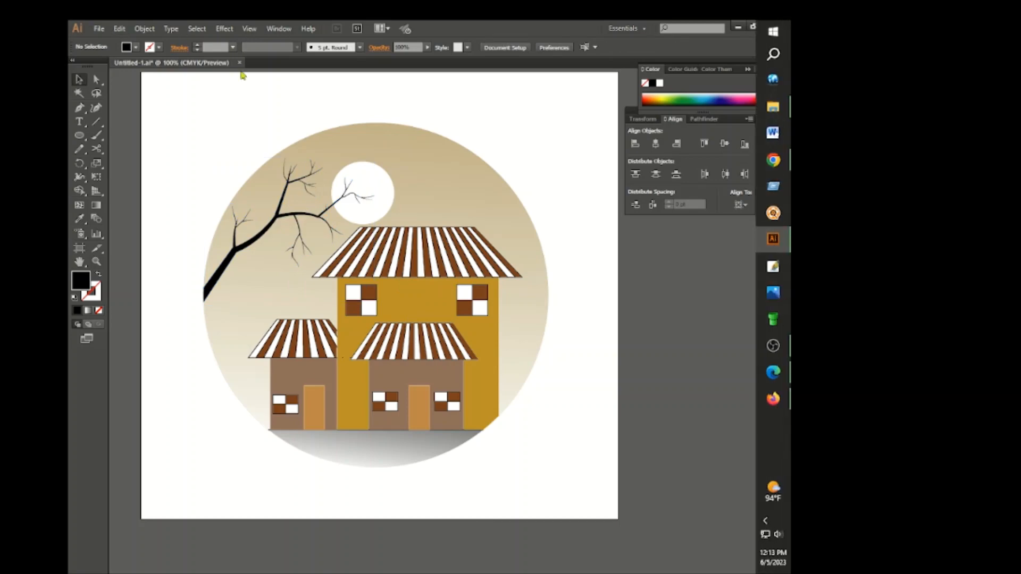
Nudge the moon slightly upwards, away from the tall house's roof.
{"action": "left_click", "coordinate": [365, 172]}
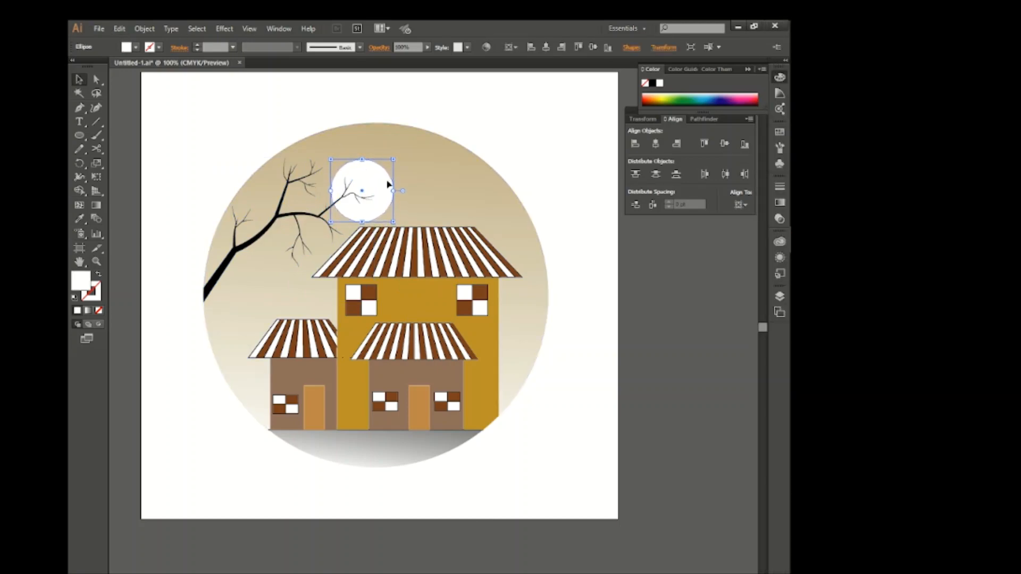
{"action": "left_click", "coordinate": [647, 269]}
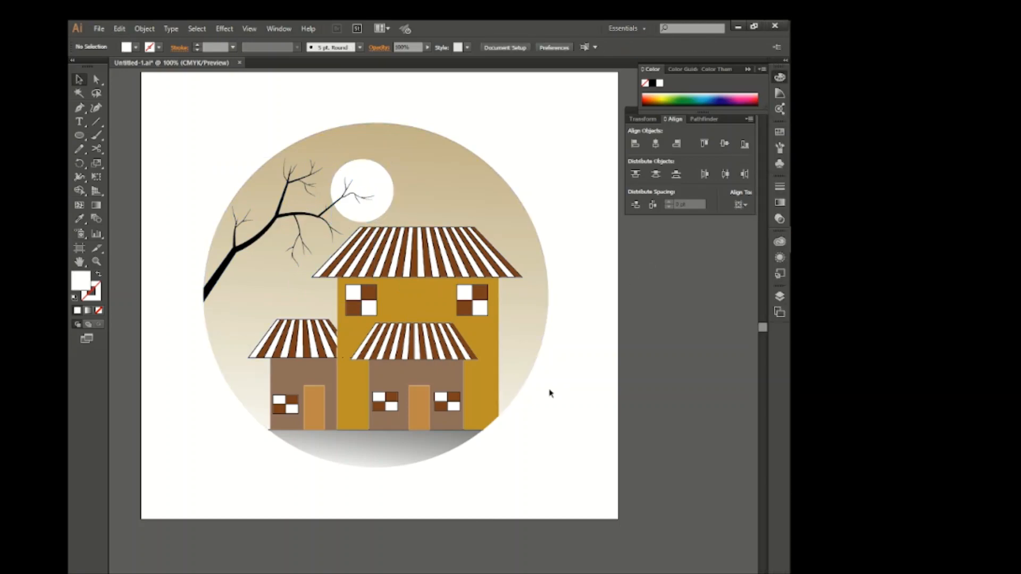
{"action": "scroll", "coordinate": [378, 337], "scroll_direction": "down", "scroll_amount": 1}
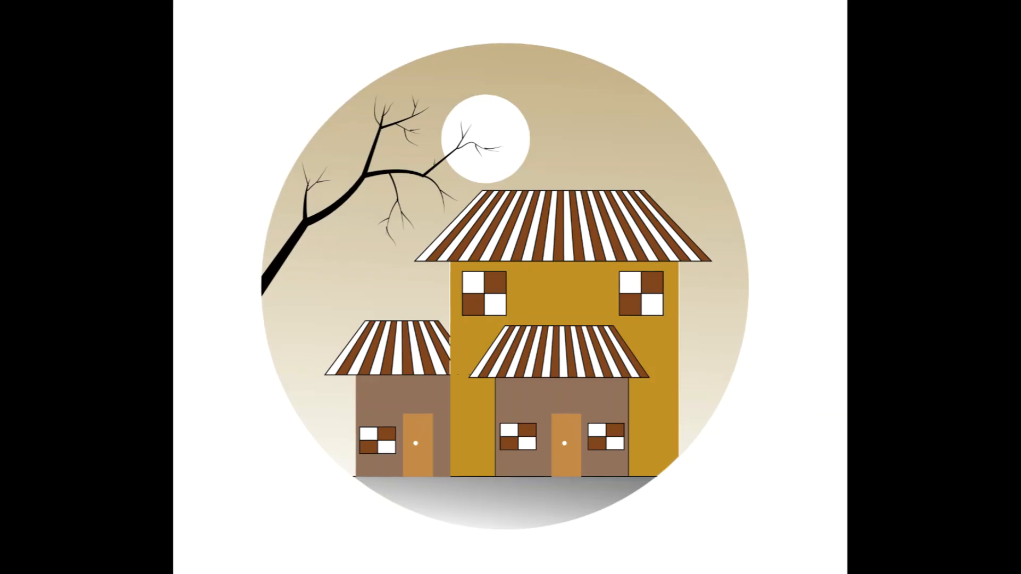